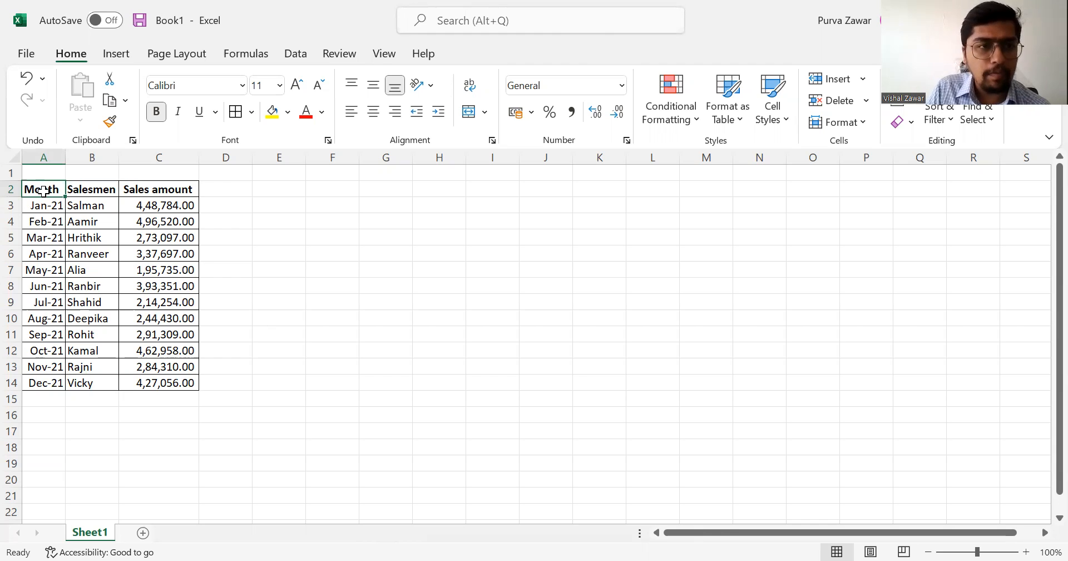
# Examine the Month, Salesmen and Sales amount columns of the sales data.
pyautogui.press('Right')
pyautogui.press('Right')
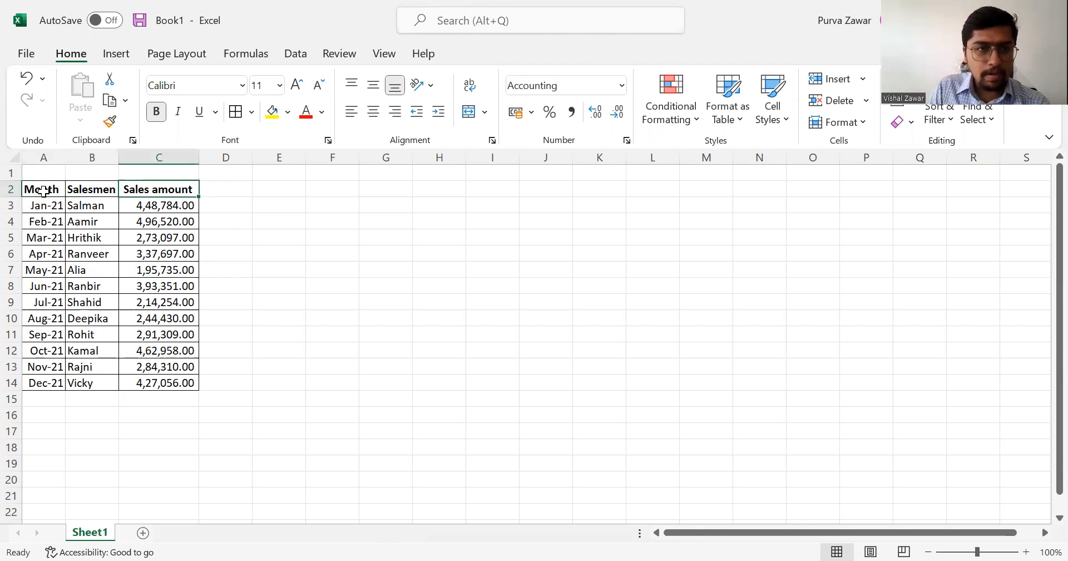
pyautogui.press('Right')
pyautogui.press('Up')
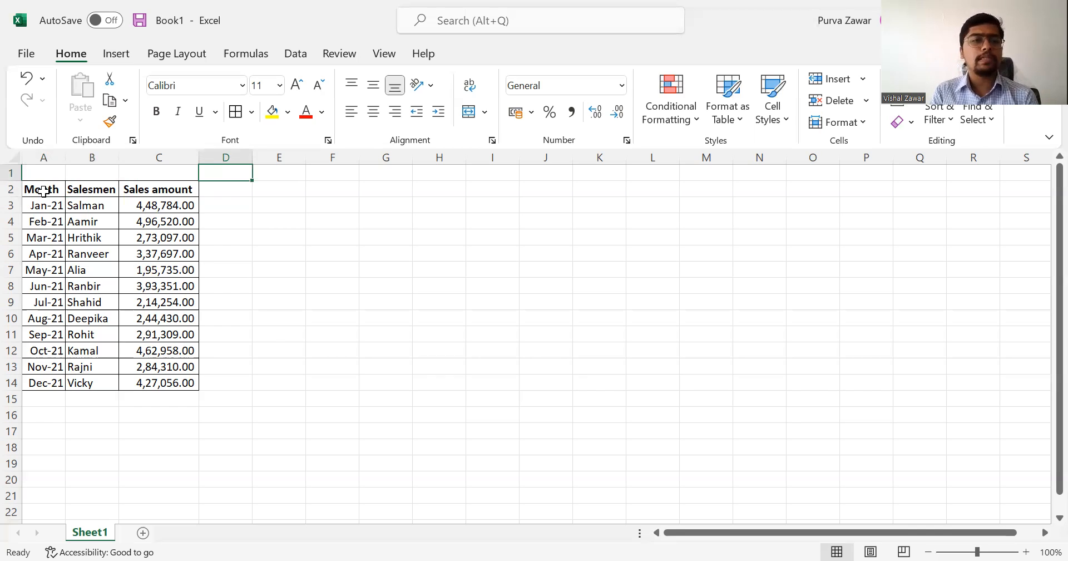
pyautogui.click(43, 191)
pyautogui.click(93, 190)
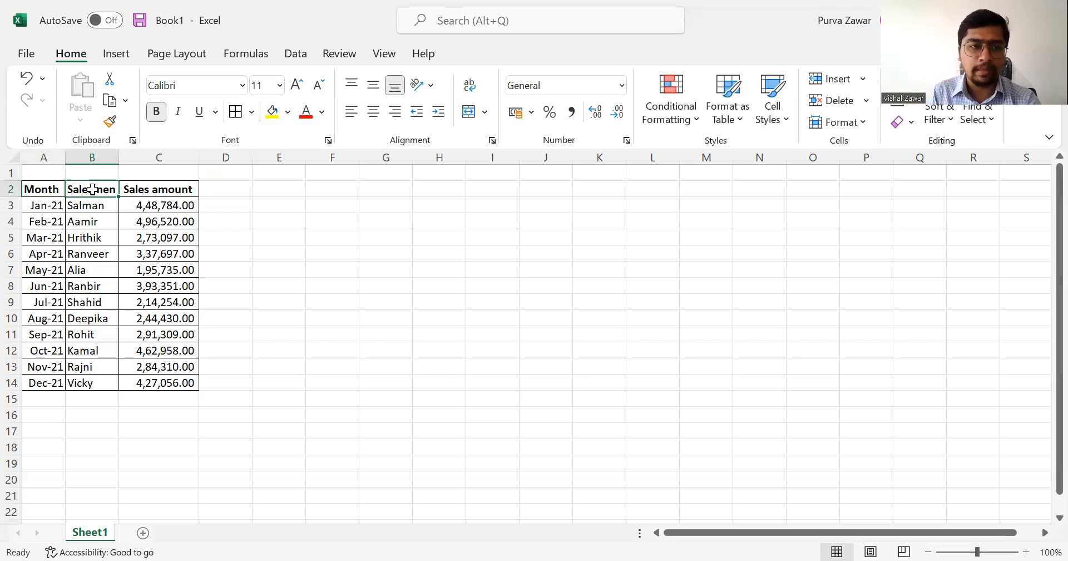
pyautogui.click(152, 206)
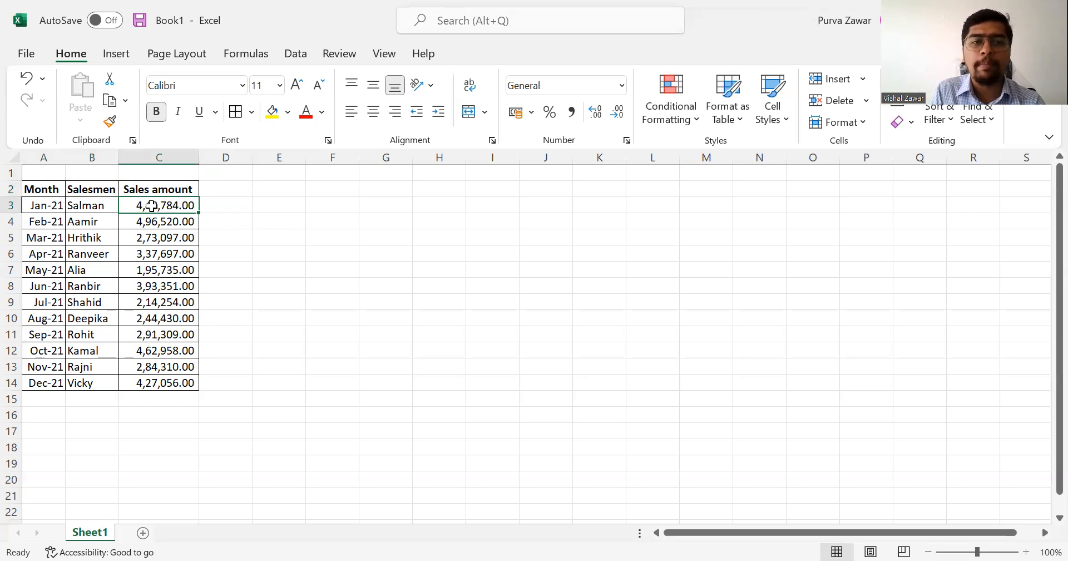
pyautogui.click(45, 207)
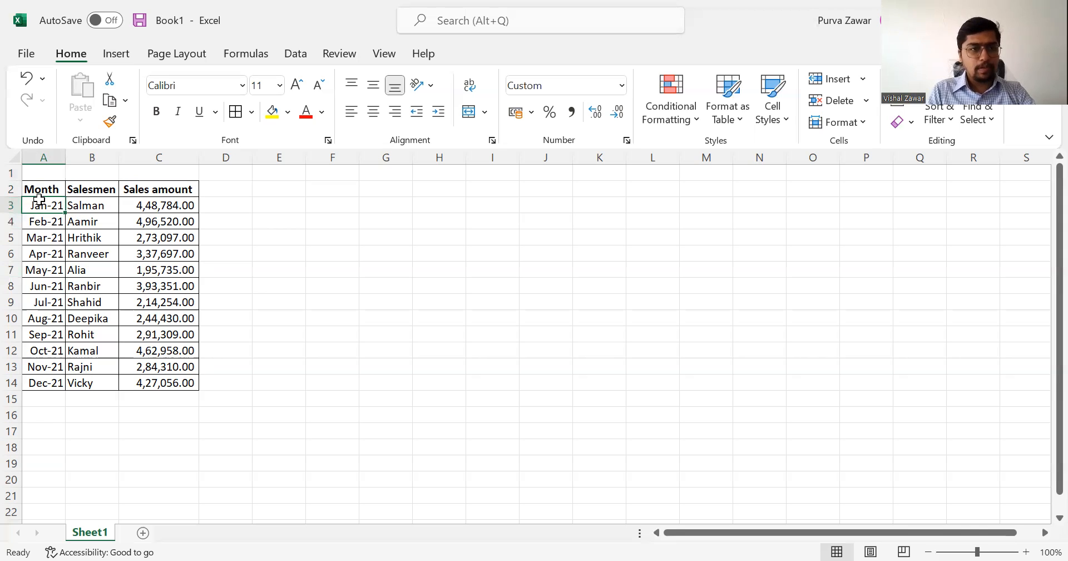
# Try converting the whole sales range A2:C14 into a table with headers, and undo the conversion.
pyautogui.click(43, 194)
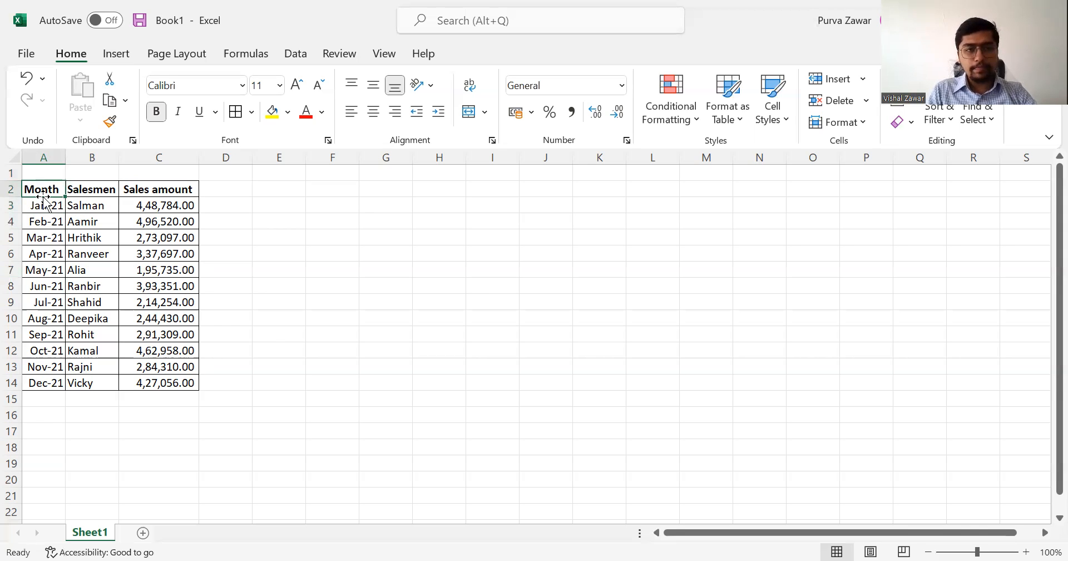
pyautogui.hotkey('ctrl', 'a')
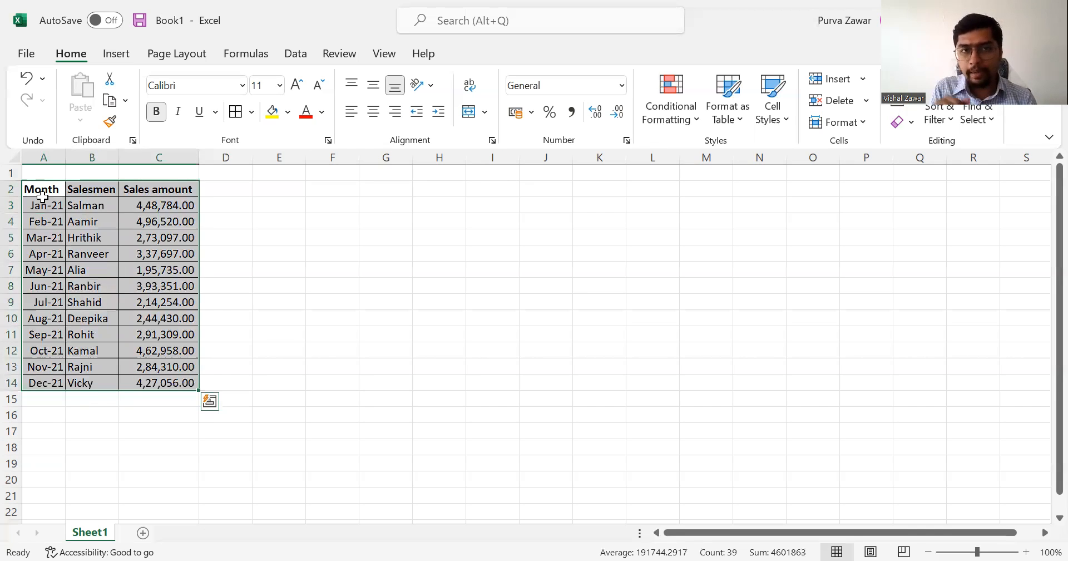
pyautogui.click(124, 55)
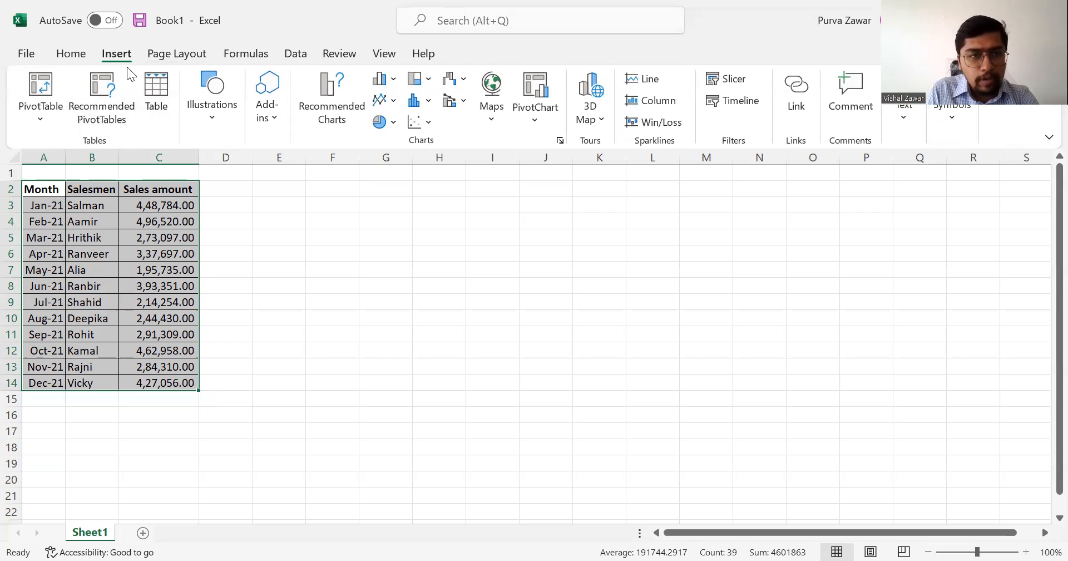
pyautogui.click(153, 94)
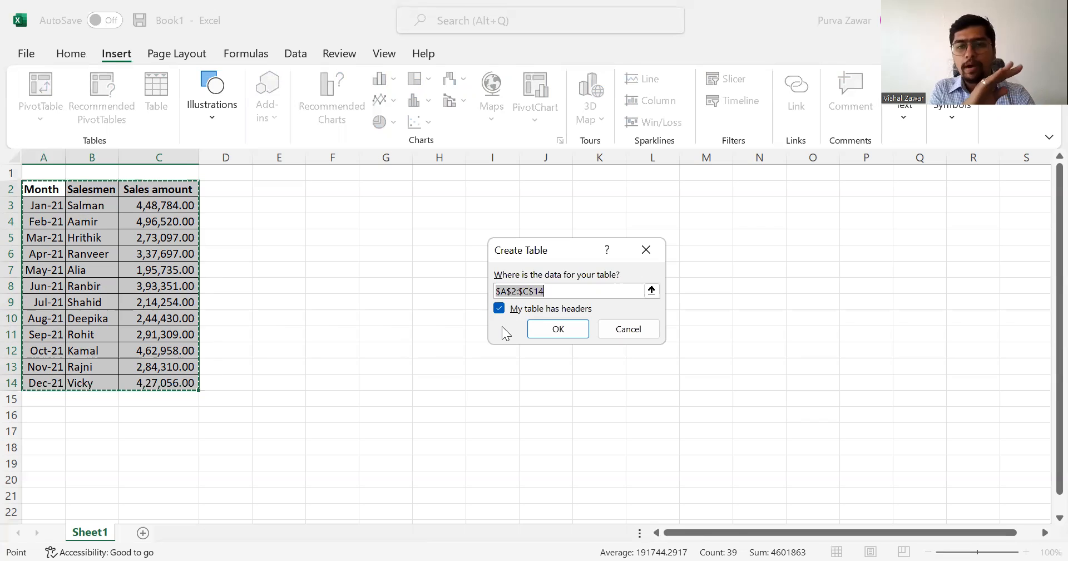
pyautogui.click(553, 332)
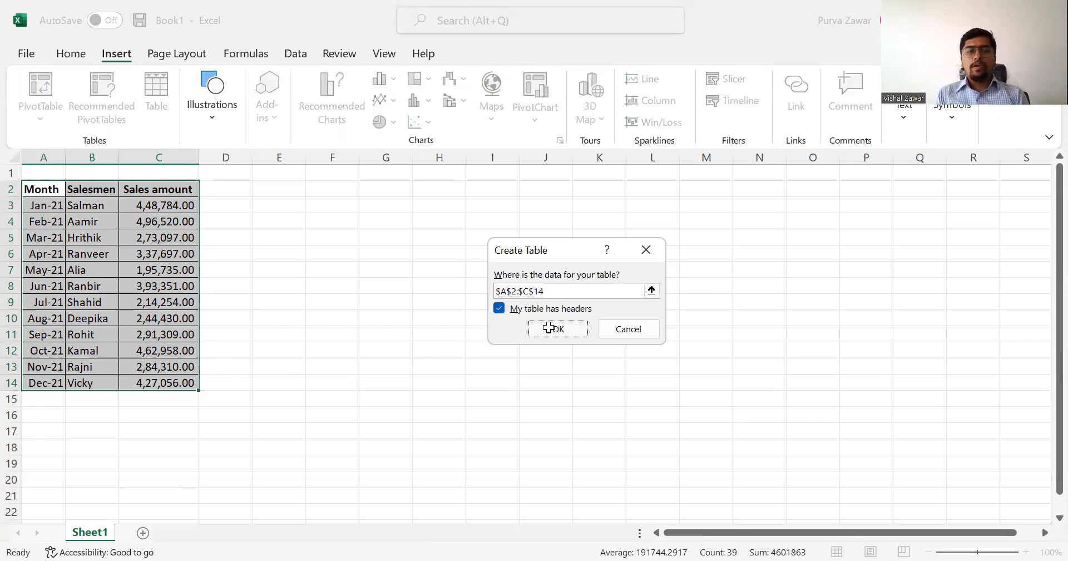
pyautogui.click(549, 328)
pyautogui.click(275, 224)
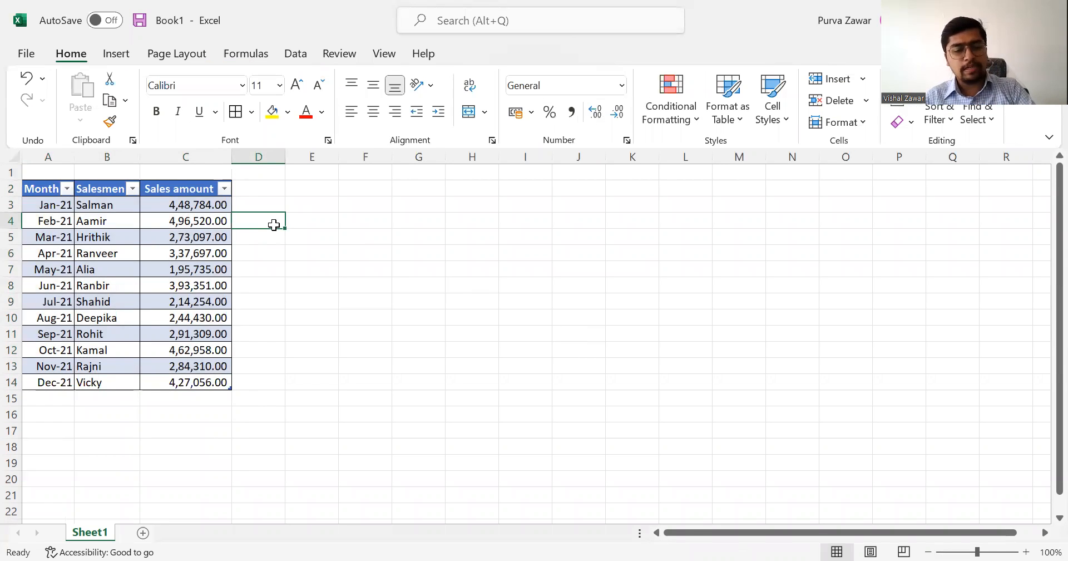
pyautogui.hotkey('ctrl', 'z')
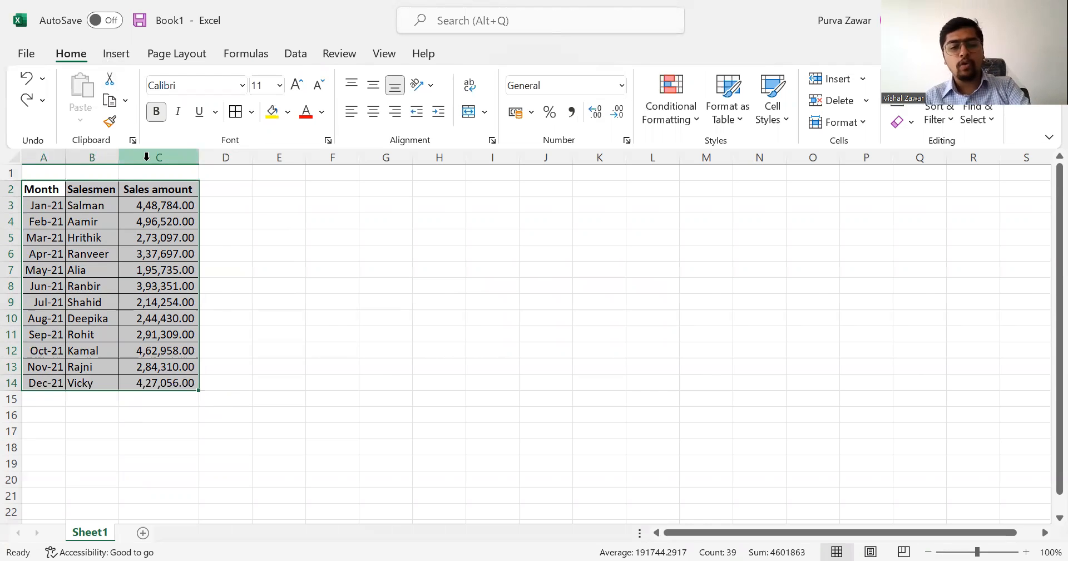
# Recreate the table from the still-selected range A2:C14 with headers, and undo it again.
pyautogui.hotkey('ctrl', 't')
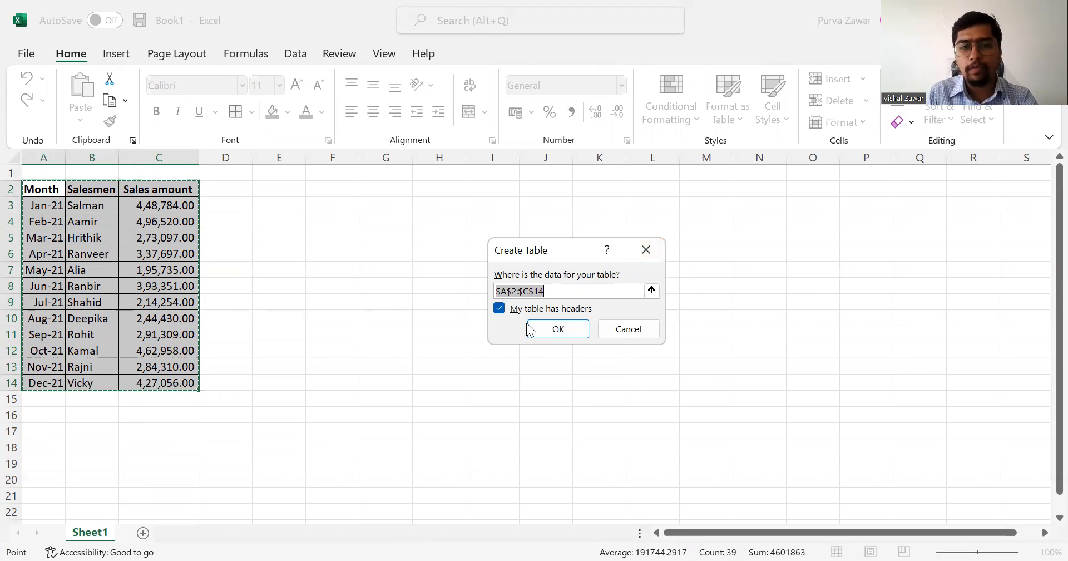
pyautogui.click(558, 329)
pyautogui.hotkey('ctrl', 'z')
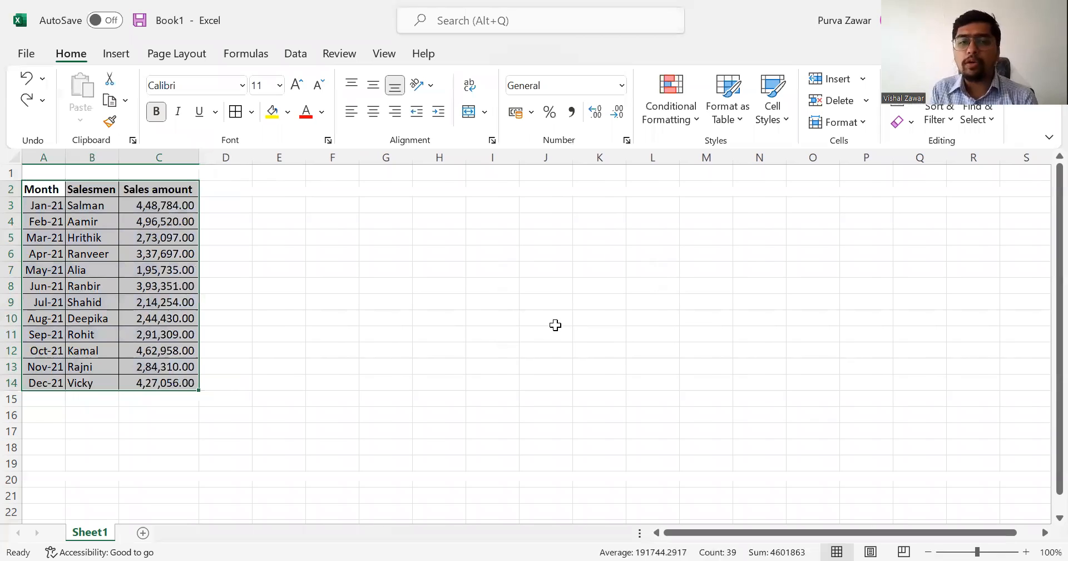
# Convert the sales data A2:C14 into a table with headers, starting from only cell B7 selected.
pyautogui.click(416, 207)
pyautogui.click(97, 276)
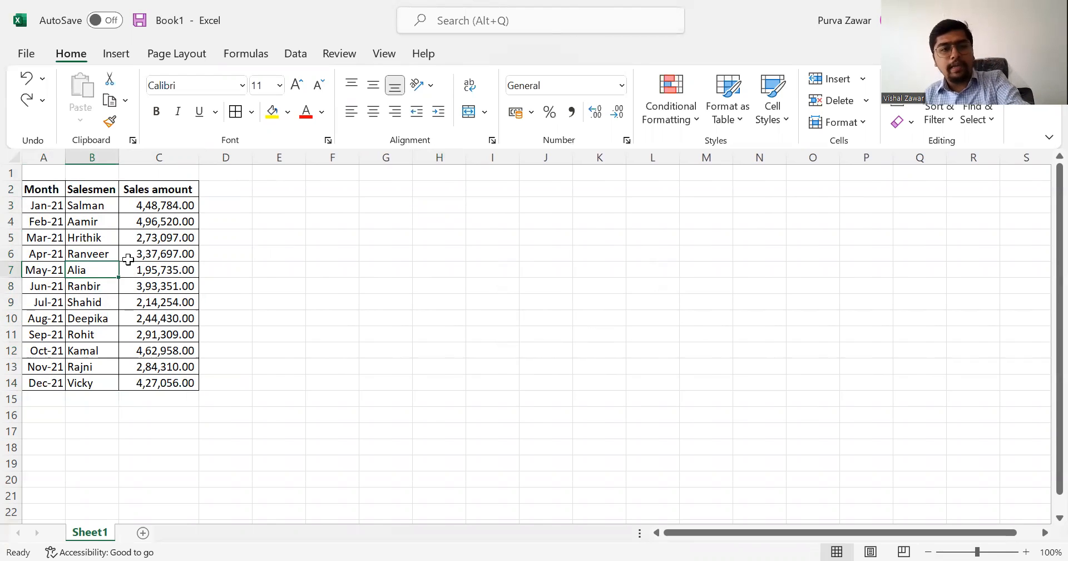
pyautogui.hotkey('ctrl', 't')
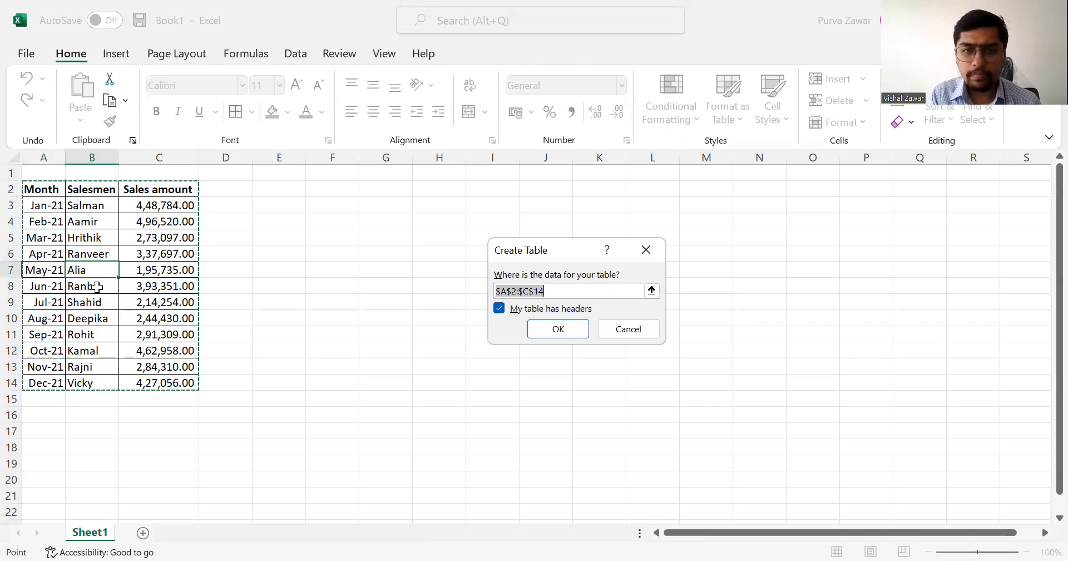
pyautogui.click(570, 331)
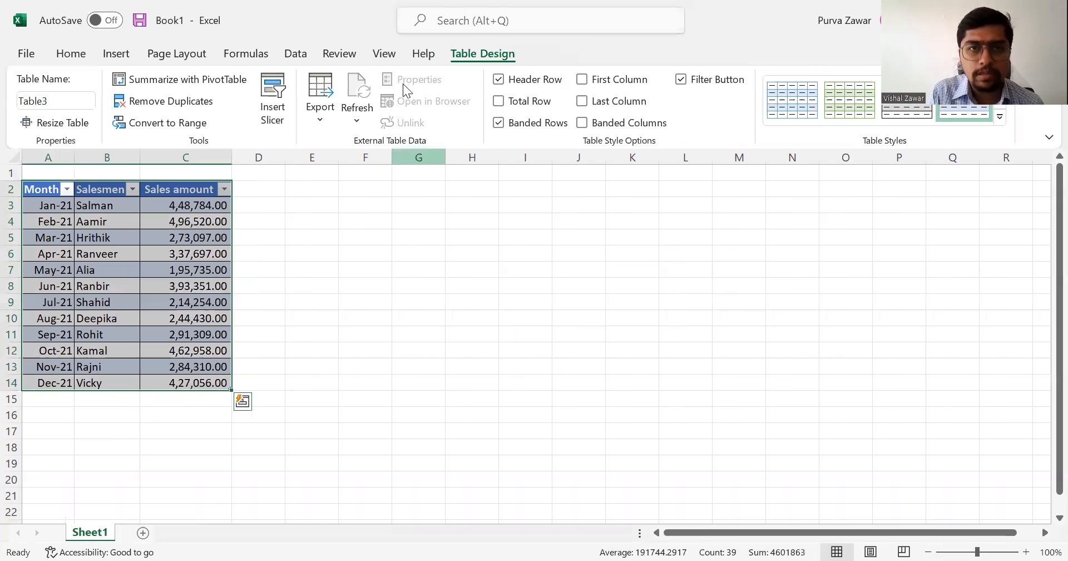
pyautogui.click(434, 273)
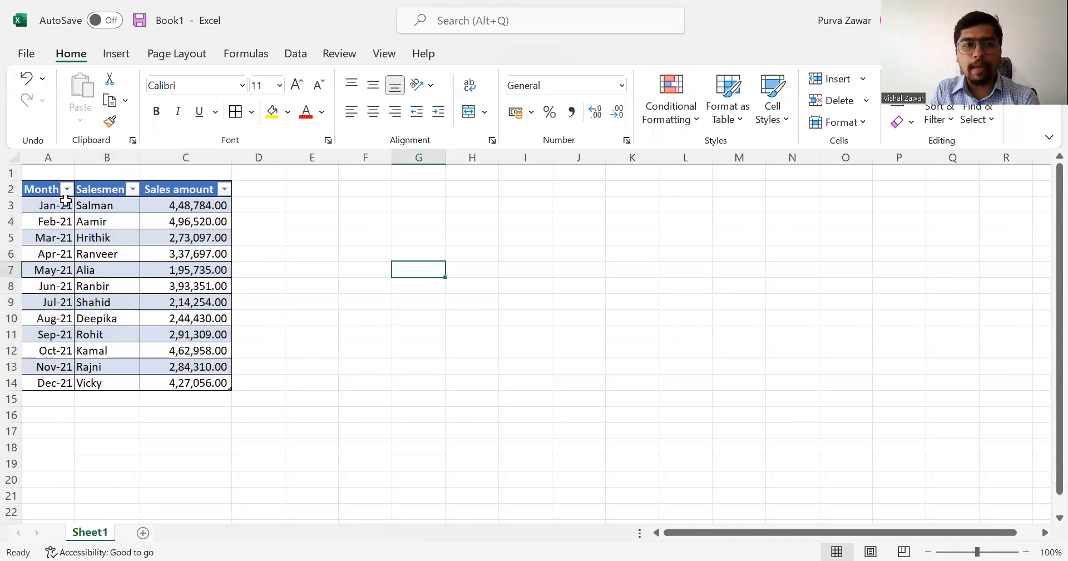
# Filter the table's Month column to February, April and June 2021, and undo the filter.
pyautogui.click(66, 190)
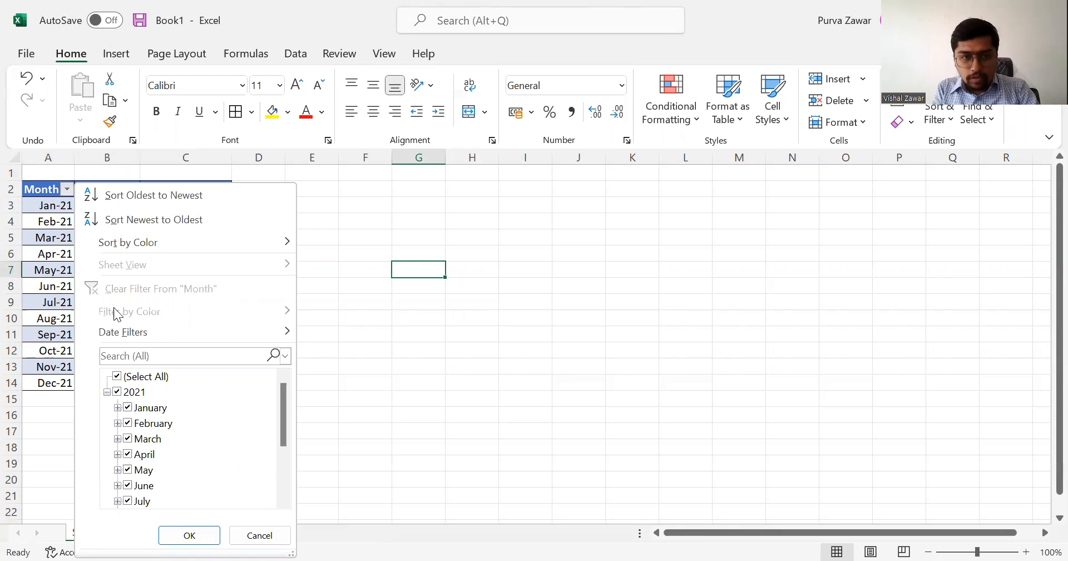
pyautogui.click(135, 378)
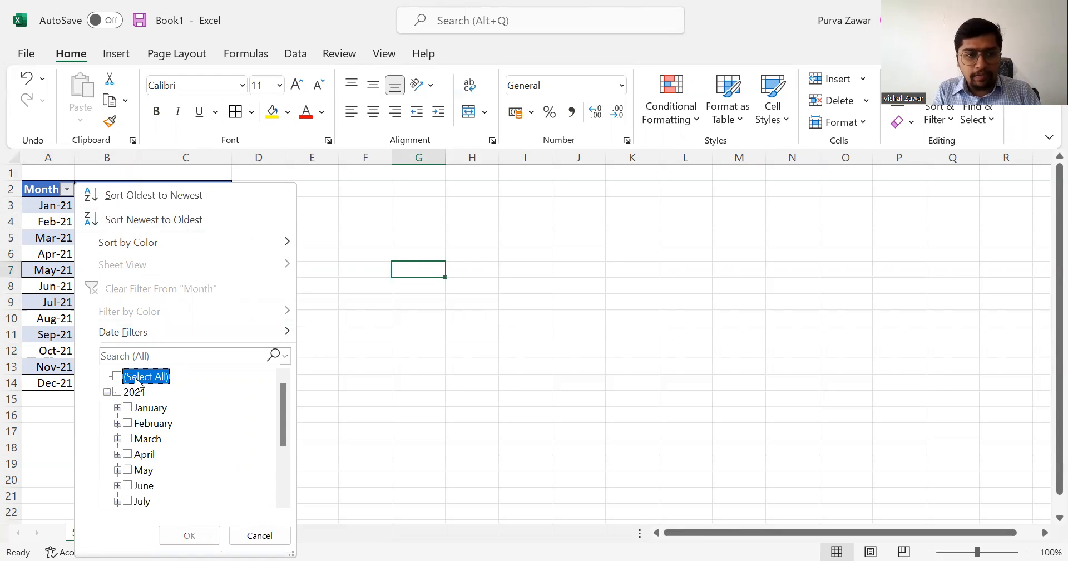
pyautogui.click(142, 426)
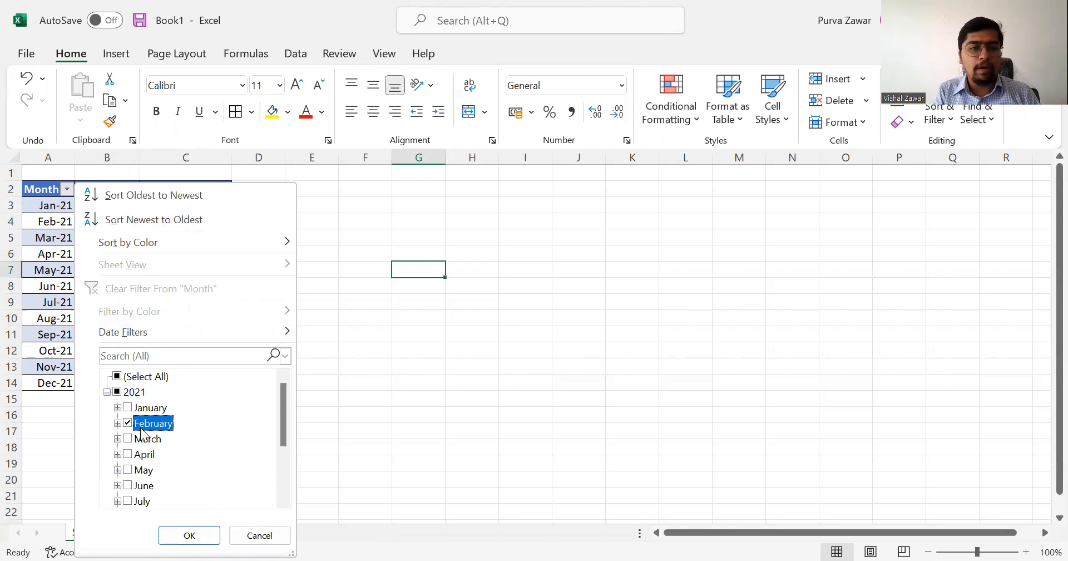
pyautogui.click(143, 455)
pyautogui.click(141, 488)
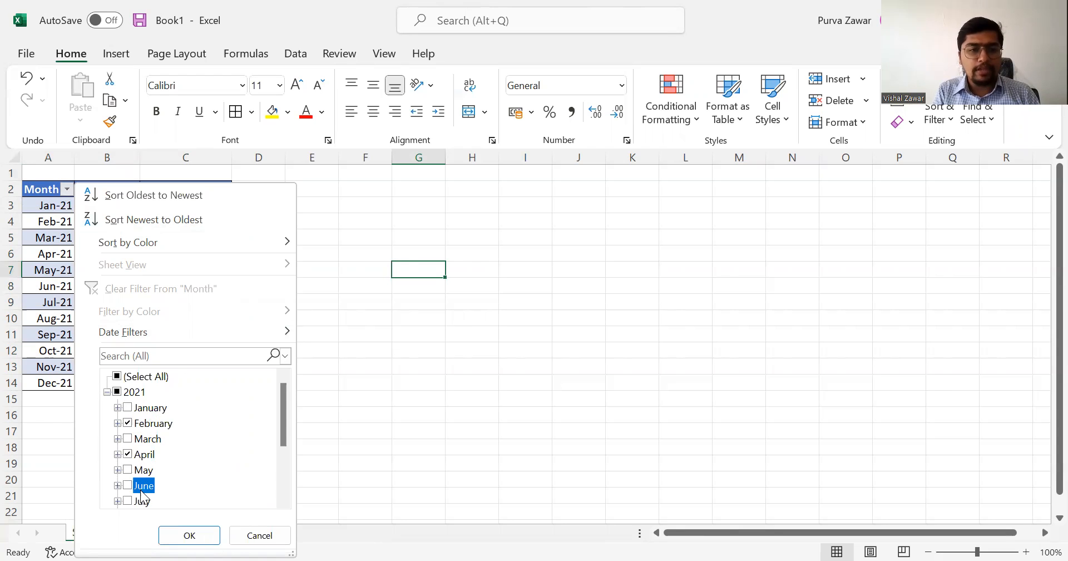
pyautogui.click(175, 535)
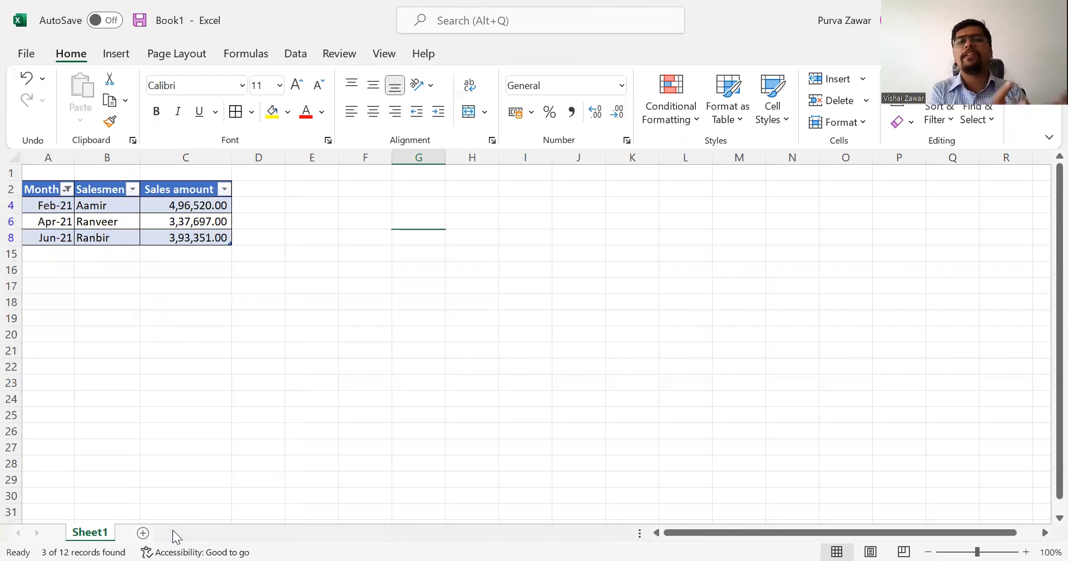
pyautogui.hotkey('ctrl', 'z')
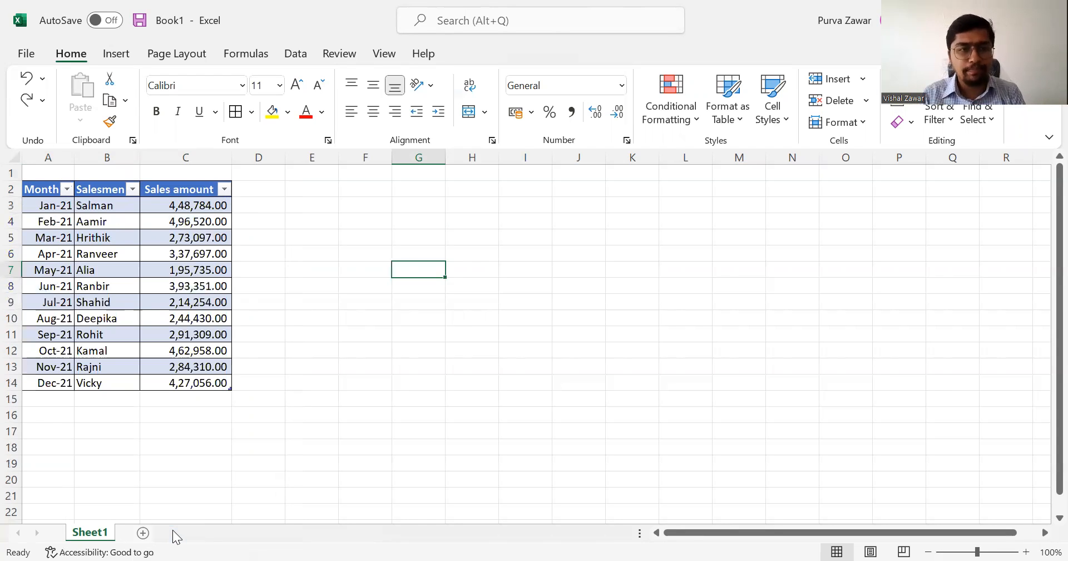
# Sort the table by Sales amount from largest to smallest, and undo the sort.
pyautogui.press('Left')
pyautogui.press('Left')
pyautogui.press('Up')
pyautogui.press('Up')
pyautogui.press('Left')
pyautogui.press('Left')
pyautogui.press('Up')
pyautogui.press('Up')
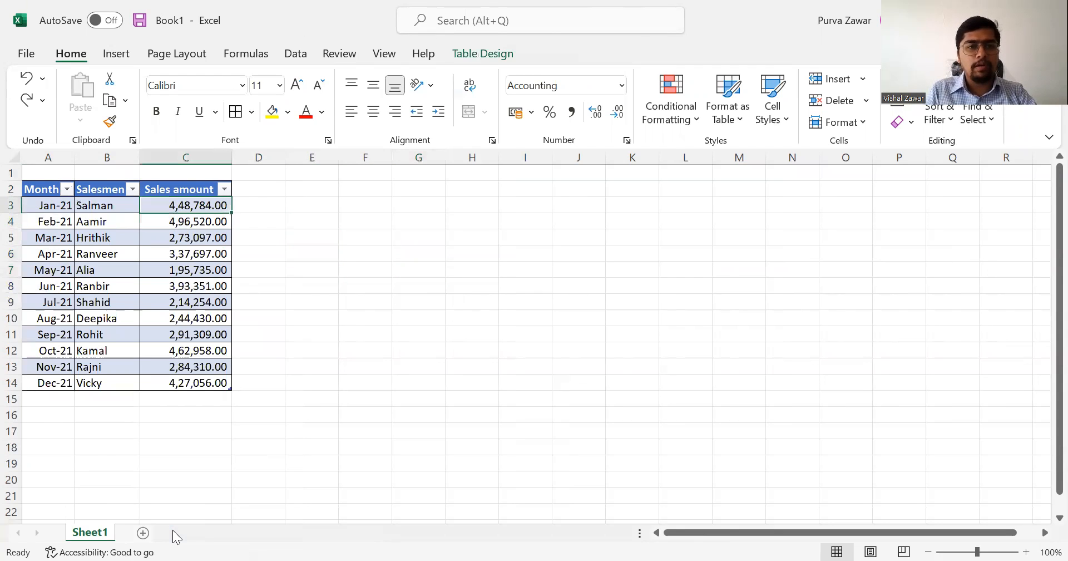
pyautogui.press('Up')
pyautogui.hotkey('alt', 'Down')
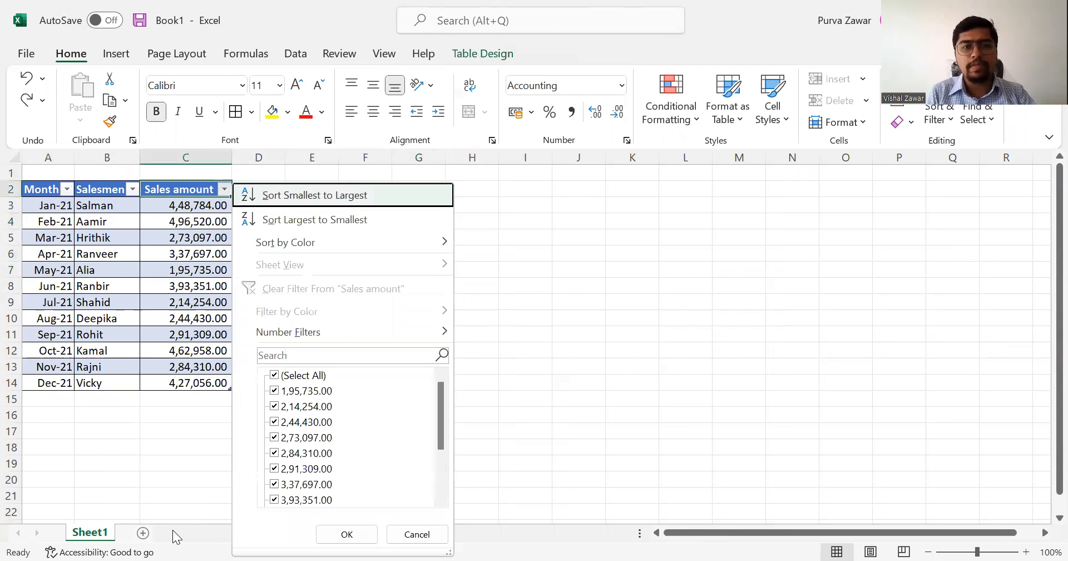
pyautogui.press('Down')
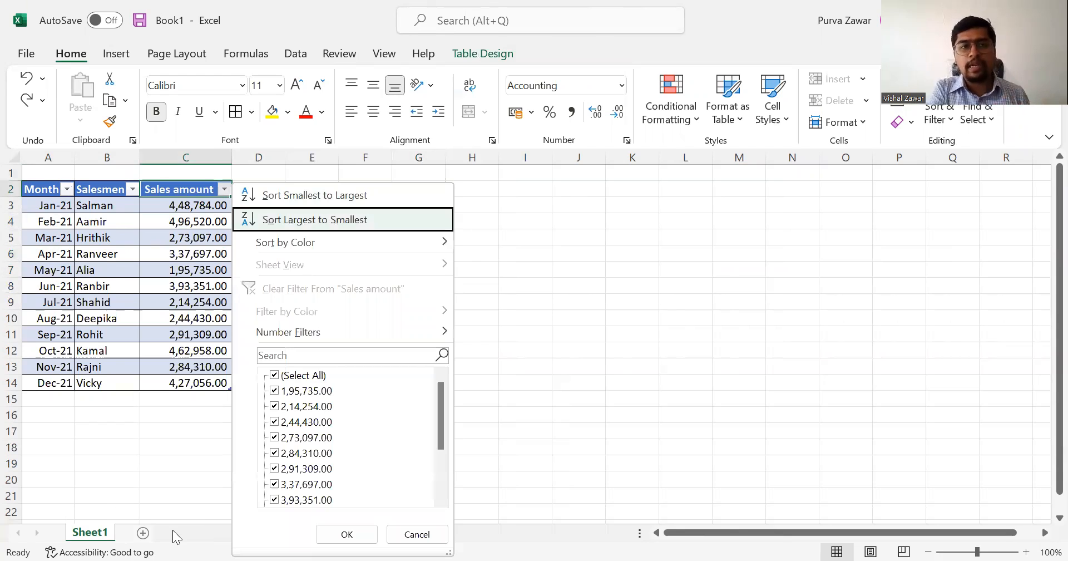
pyautogui.press('Return')
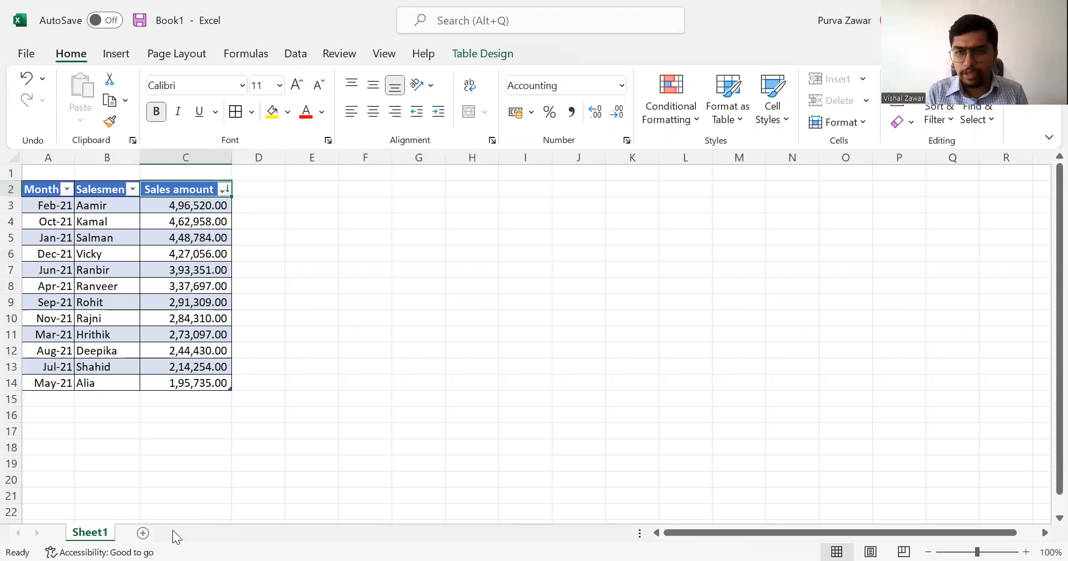
pyautogui.hotkey('ctrl', 'z')
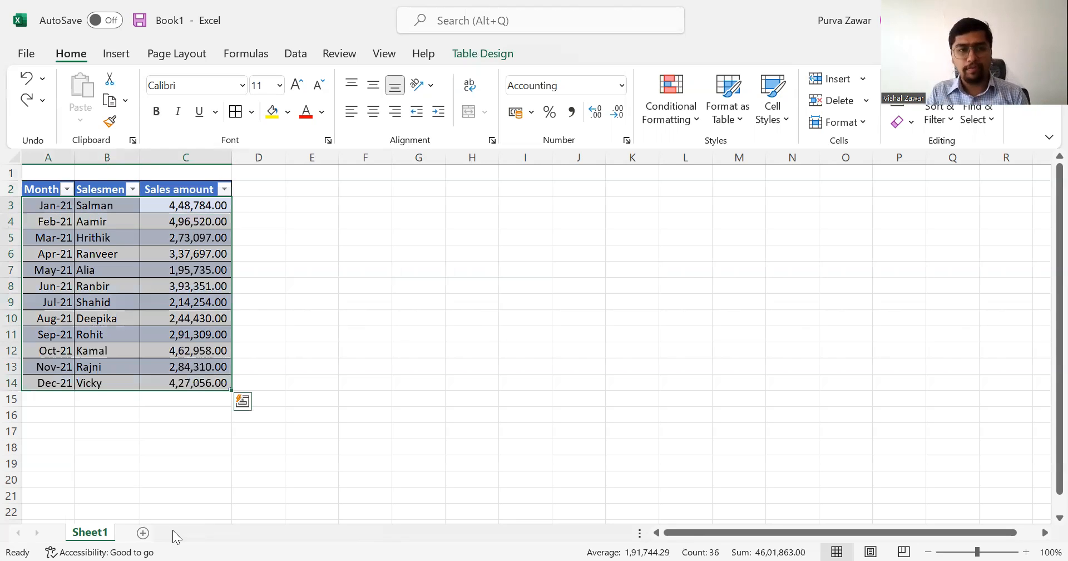
pyautogui.press('Left')
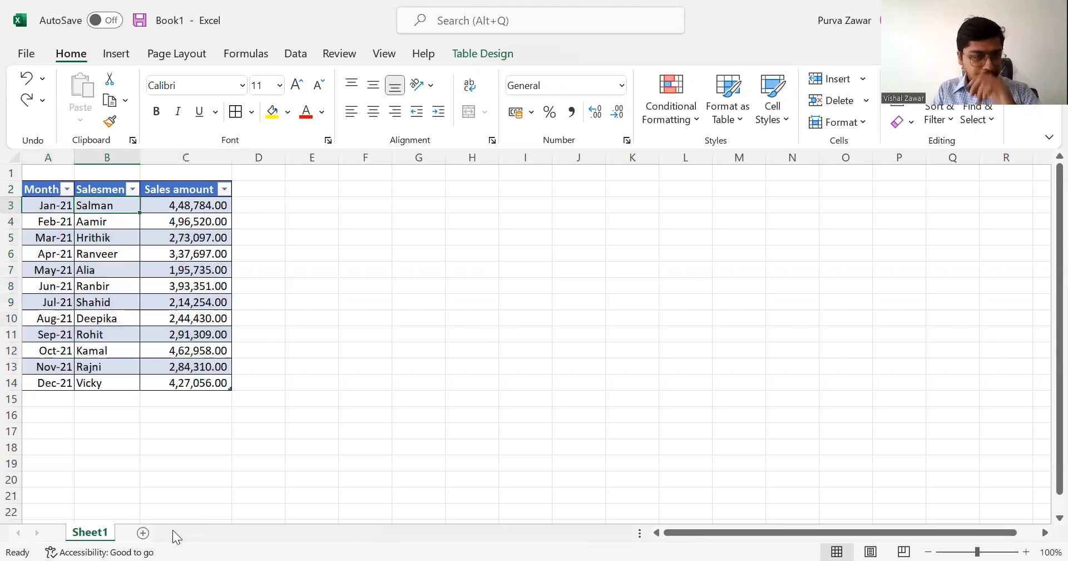
pyautogui.press('Left')
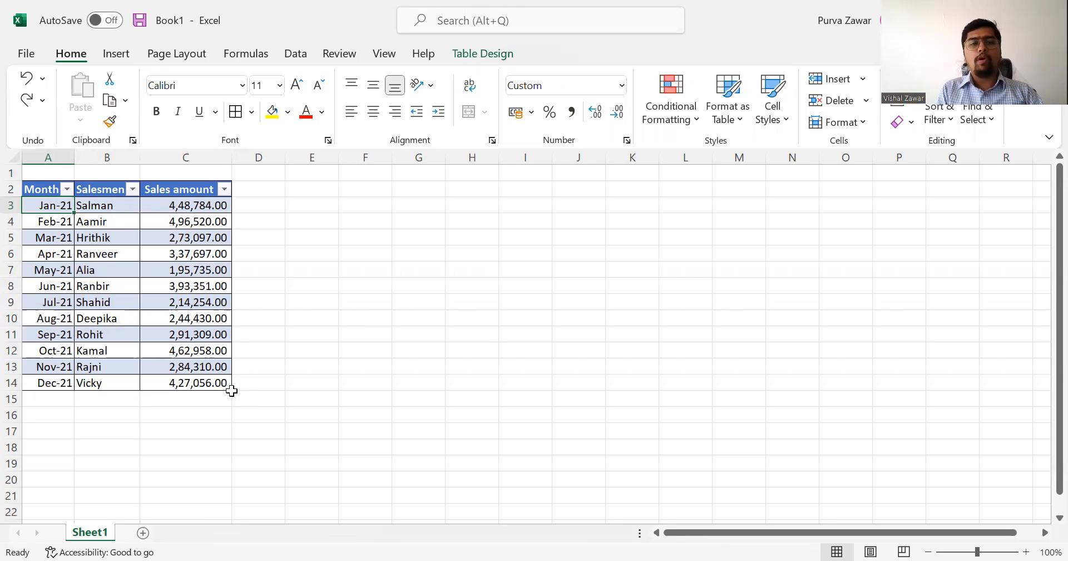
# Extend the sales table with blank columns through column G, and widen column D to fit its header.
pyautogui.moveTo(230, 390); pyautogui.dragTo(288, 388)
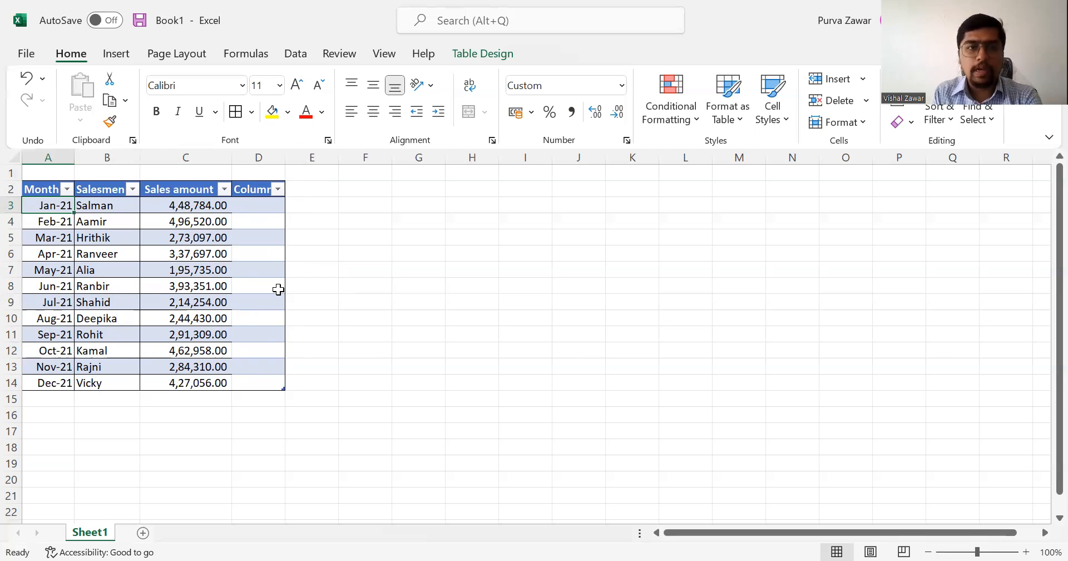
pyautogui.click(255, 190)
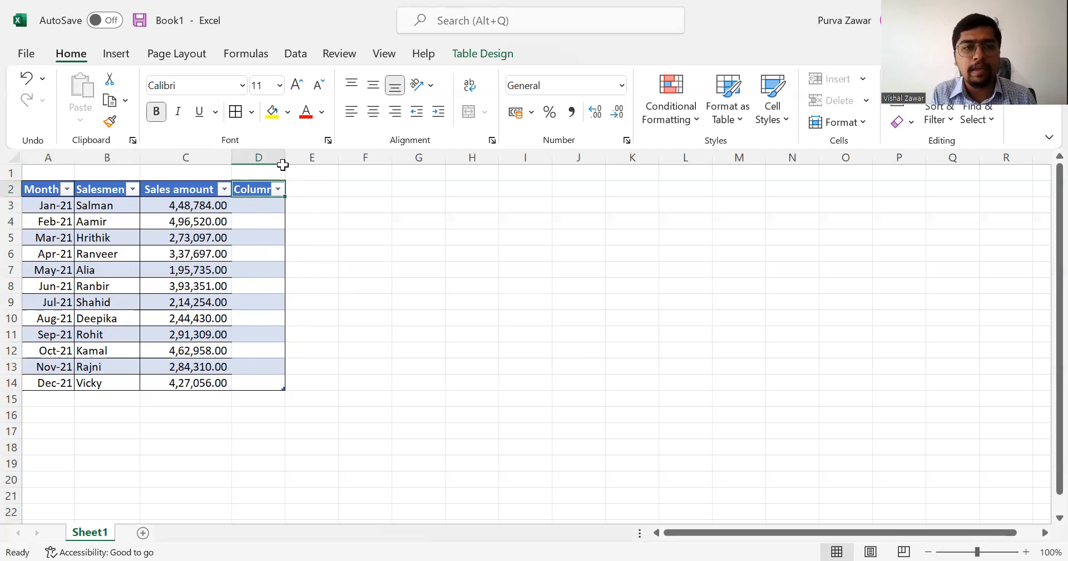
pyautogui.moveTo(286, 158); pyautogui.dragTo(305, 159)
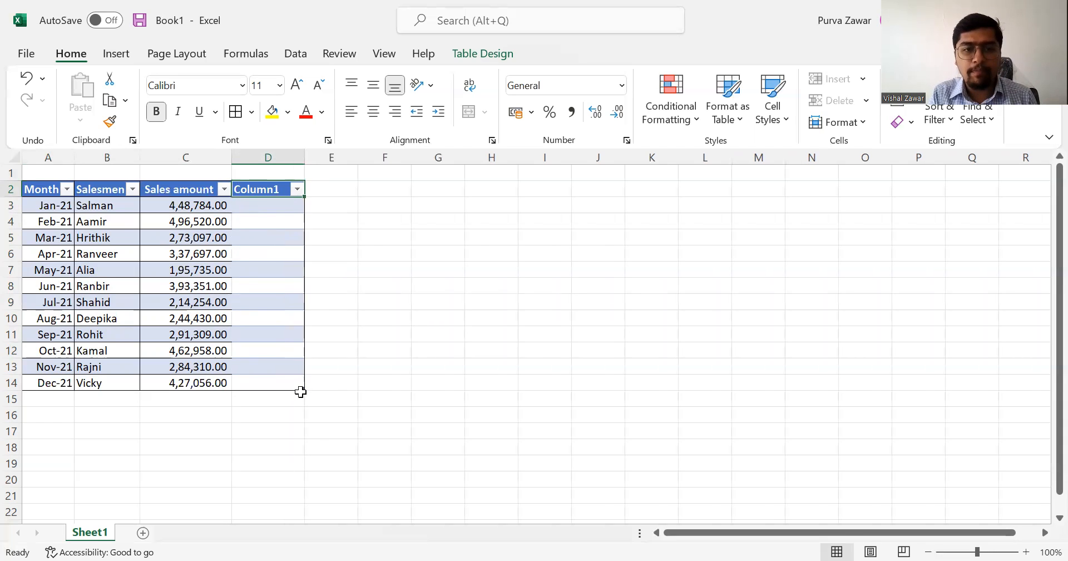
pyautogui.moveTo(302, 384); pyautogui.dragTo(449, 383)
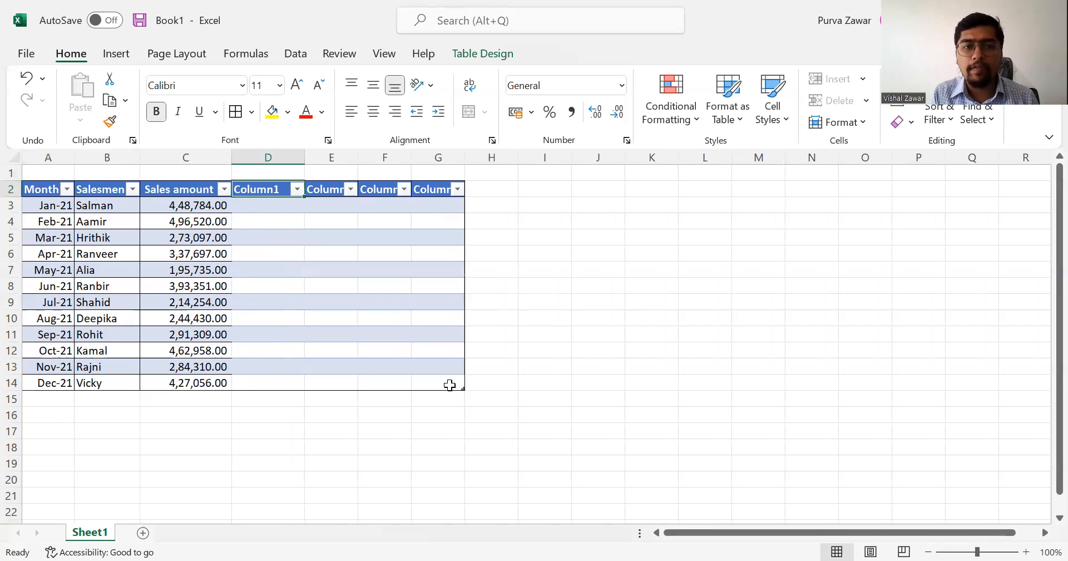
# Widen columns E to G to fit their headers, and undo the widening and the blank columns added to the table.
pyautogui.moveTo(354, 161); pyautogui.dragTo(536, 160)
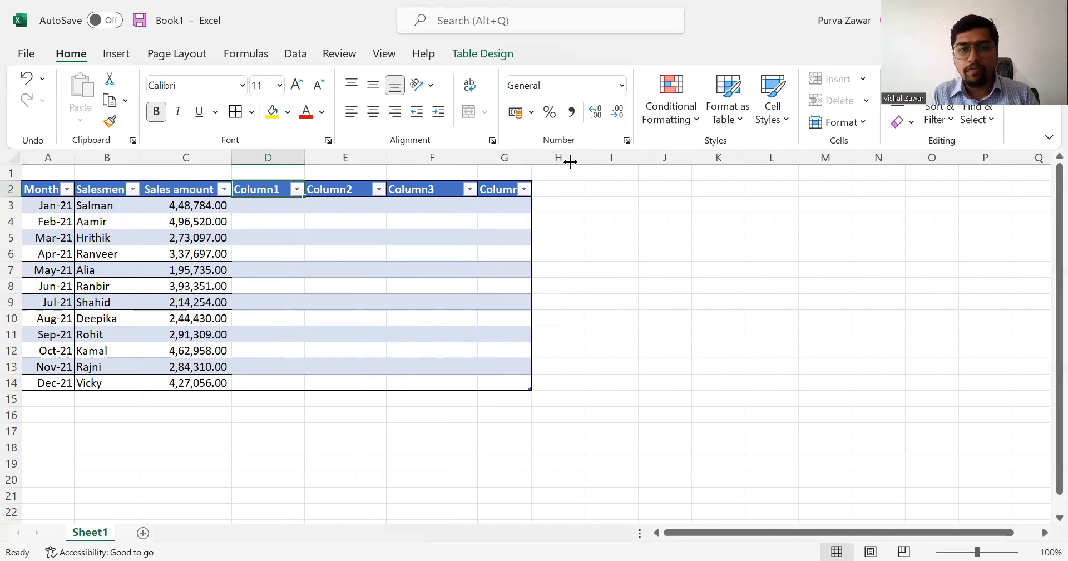
pyautogui.moveTo(570, 162); pyautogui.dragTo(570, 161)
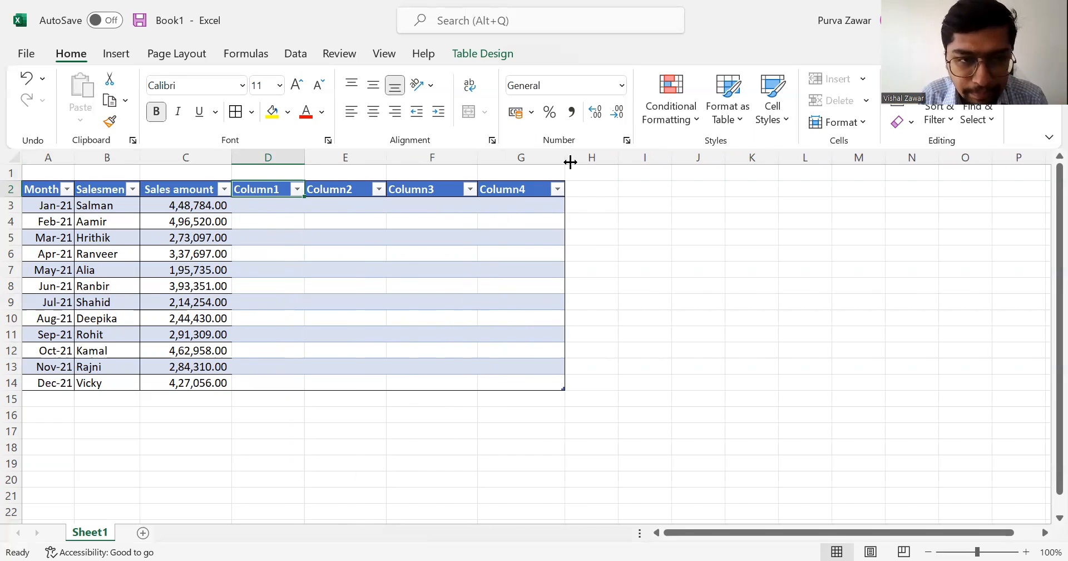
pyautogui.hotkey('ctrl', 'z')
pyautogui.hotkey('ctrl', 'z')
pyautogui.hotkey('ctrl', 'z')
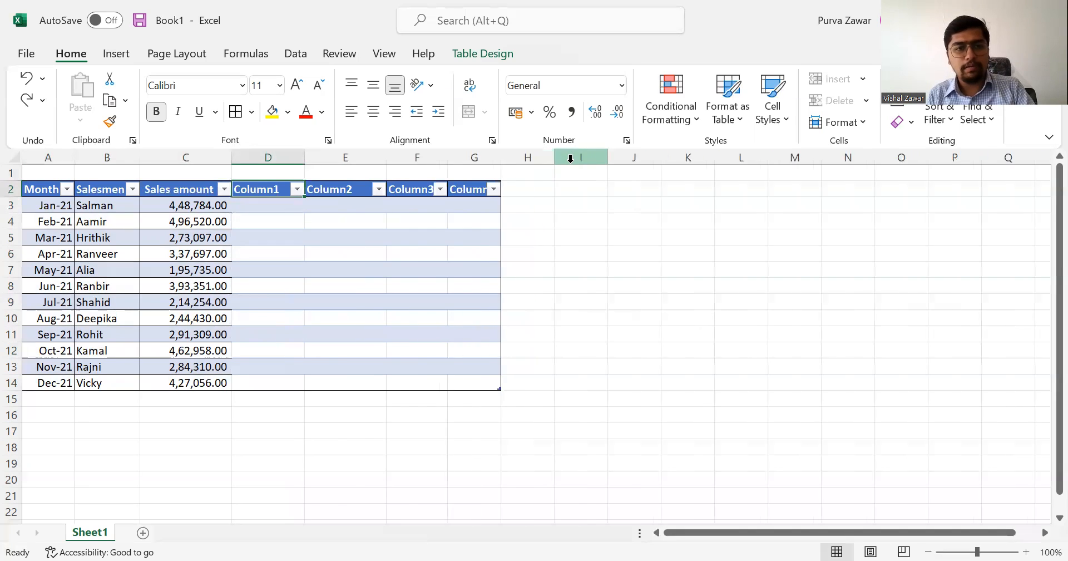
pyautogui.hotkey('ctrl', 'z')
pyautogui.hotkey('ctrl', 'z')
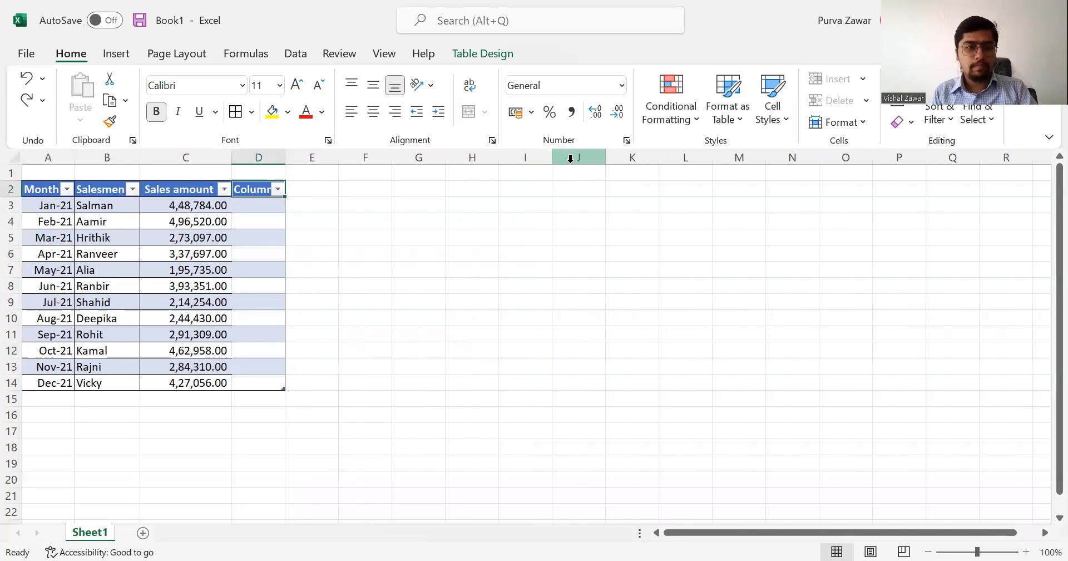
pyautogui.hotkey('ctrl', 'z')
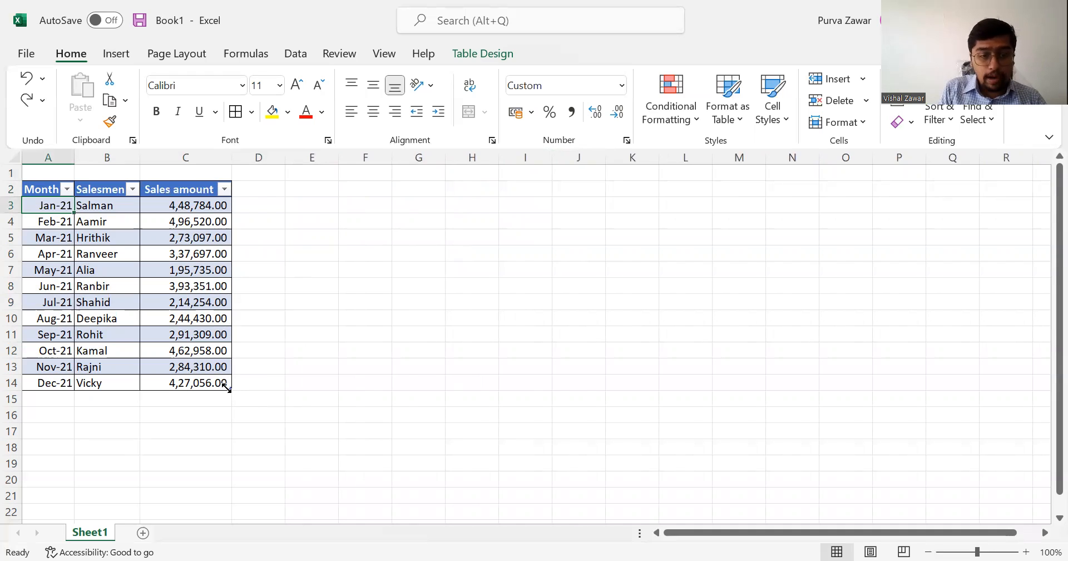
# Extend the sales table with blank rows through row 17, and undo the extension.
pyautogui.moveTo(228, 389); pyautogui.dragTo(228, 445)
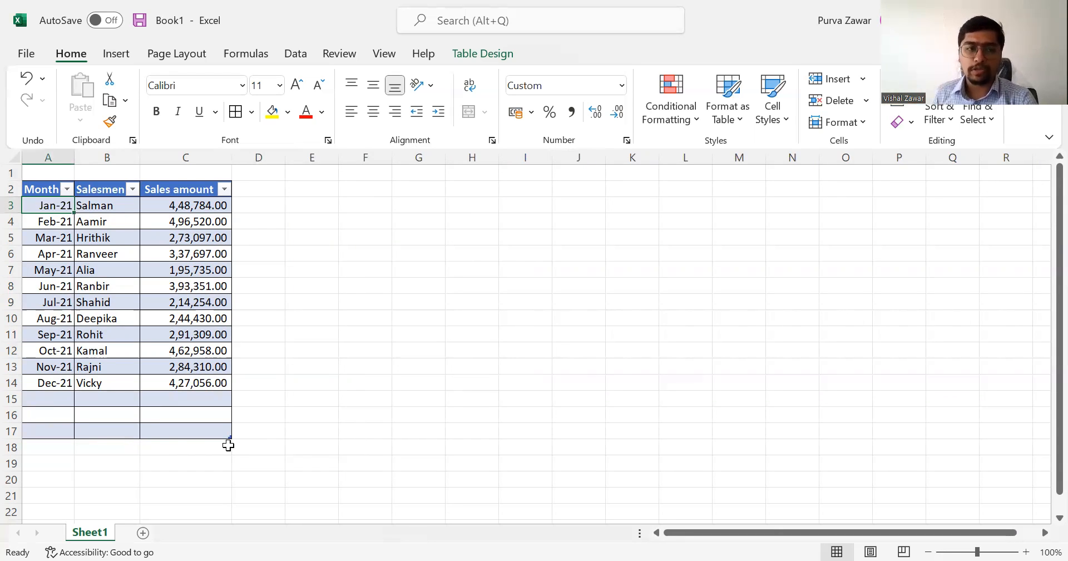
pyautogui.hotkey('ctrl', 'z')
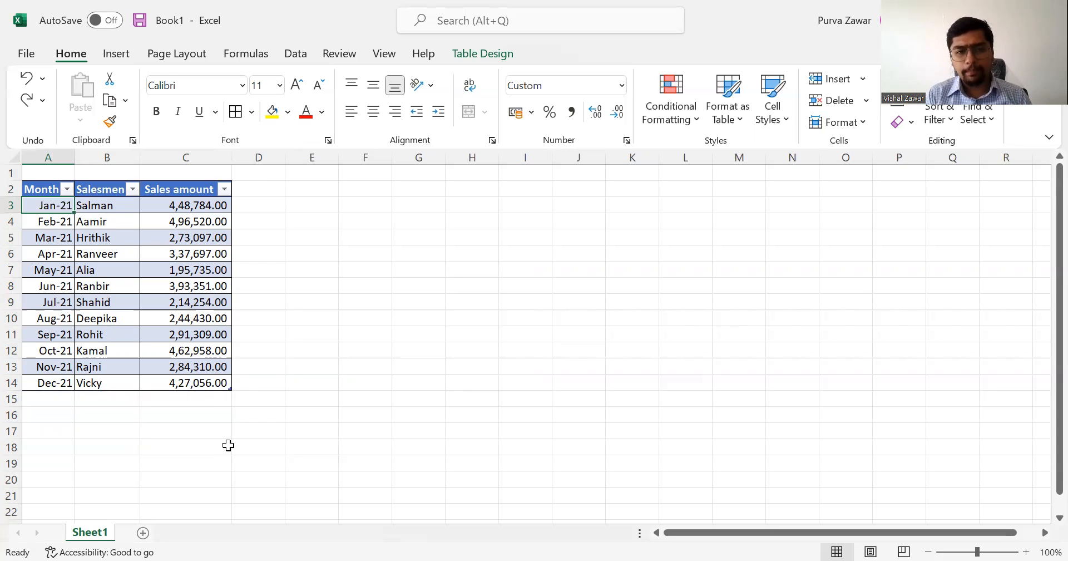
# Extend the sales table by one blank column to D, and try a D3 formula referencing that row's Sales amount.
pyautogui.moveTo(233, 390); pyautogui.dragTo(265, 391)
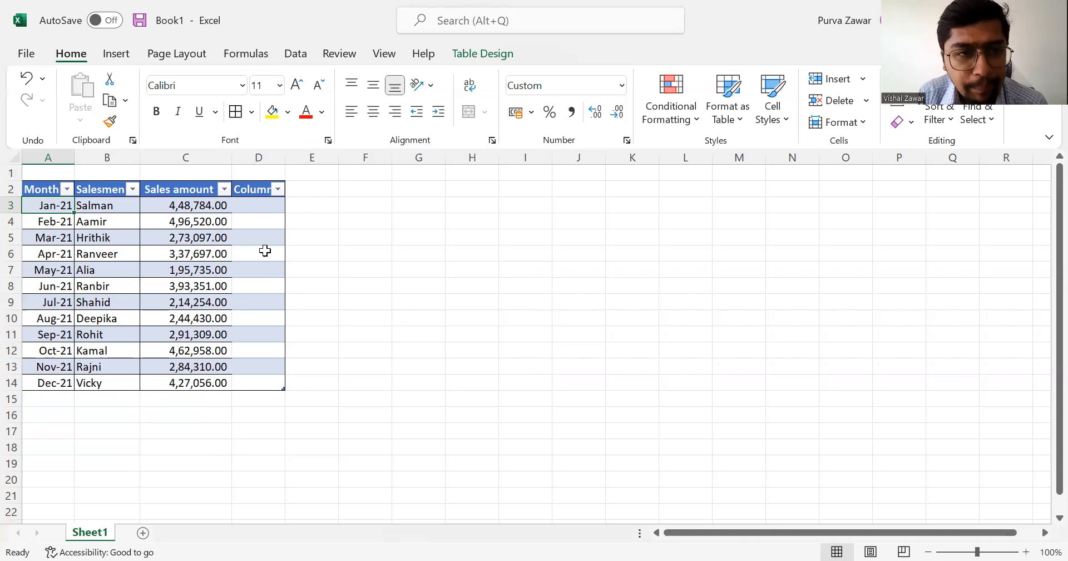
pyautogui.click(251, 206)
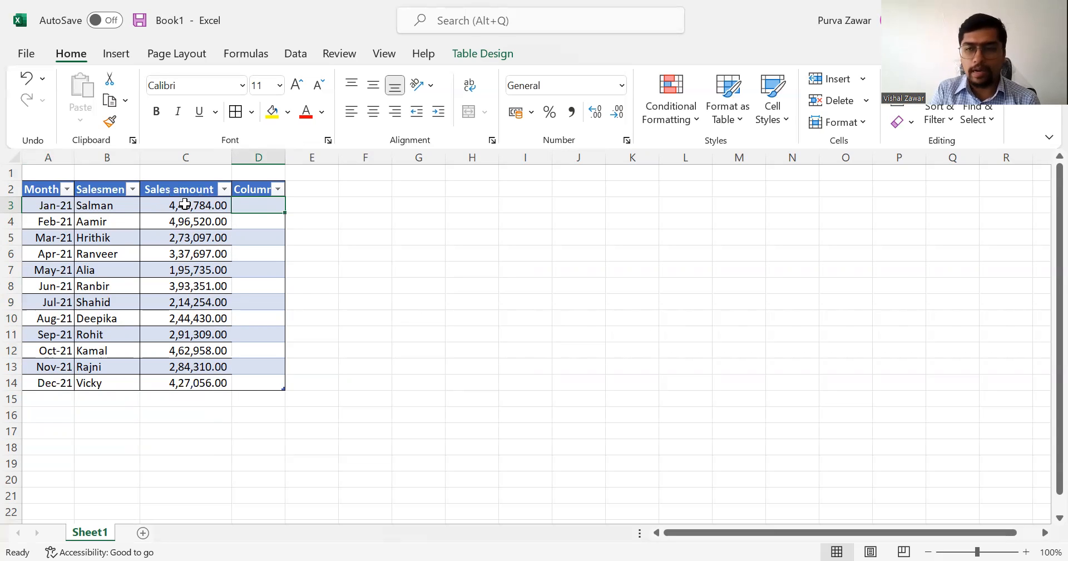
pyautogui.write('=')
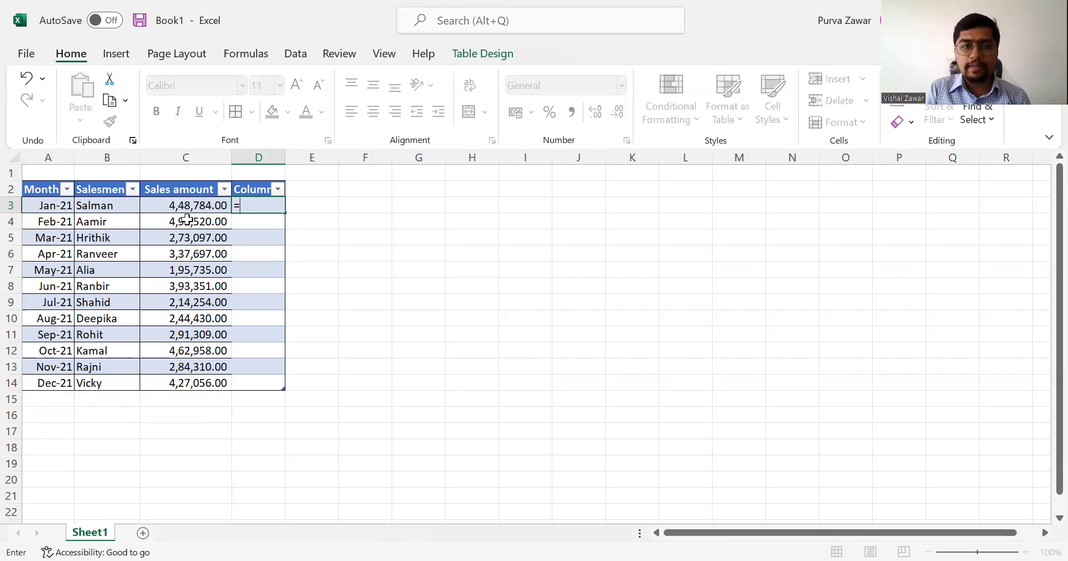
pyautogui.click(185, 208)
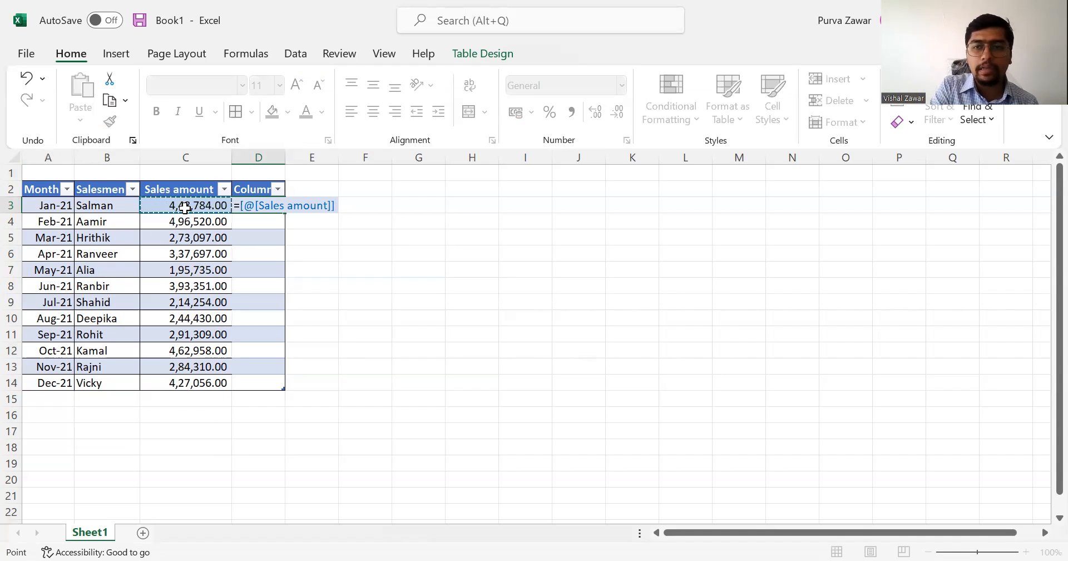
pyautogui.press('Escape')
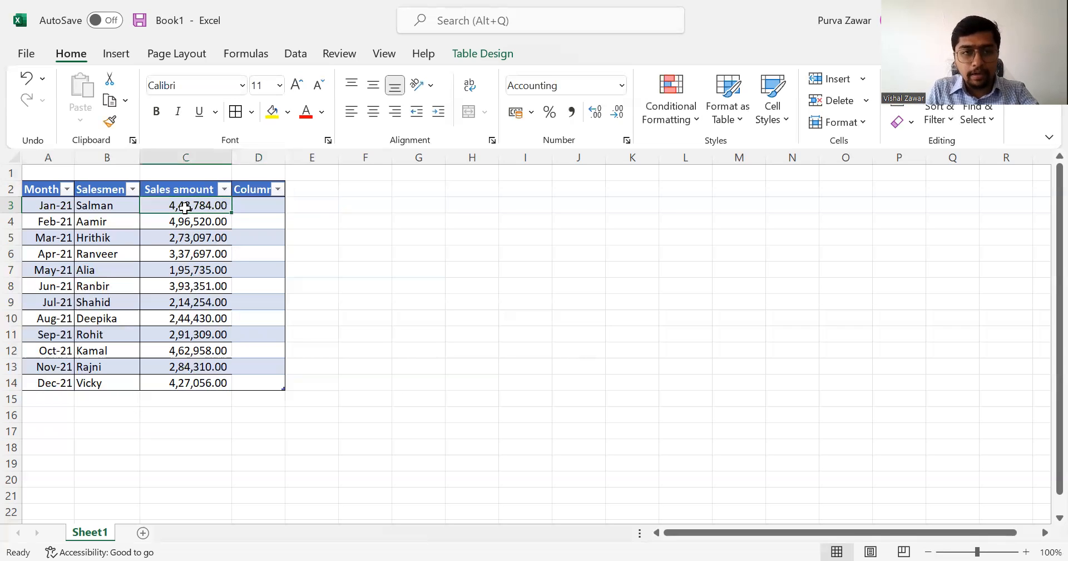
# Name the new column's header in D2 "Target sales" and widen the column to fit it.
pyautogui.press('Up')
pyautogui.write('Target sales')
pyautogui.press('Return')
pyautogui.press('Up')
pyautogui.press('o')
pyautogui.press('i')
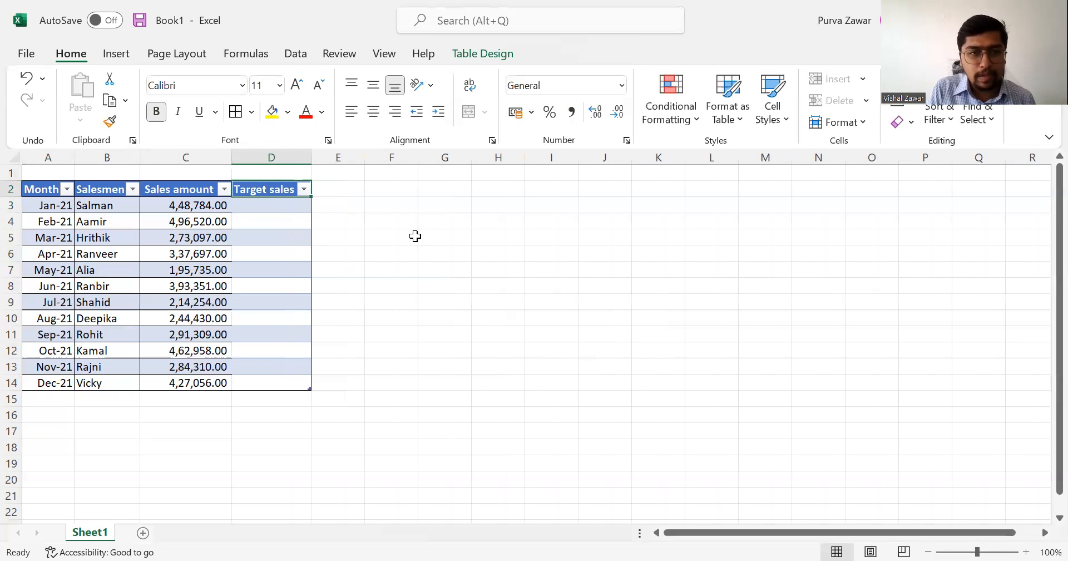
# Fill the Target sales column by entering =[@[Sales amount]]*1.1 in cell D3.
pyautogui.click(293, 206)
pyautogui.write('=')
pyautogui.press('Left')
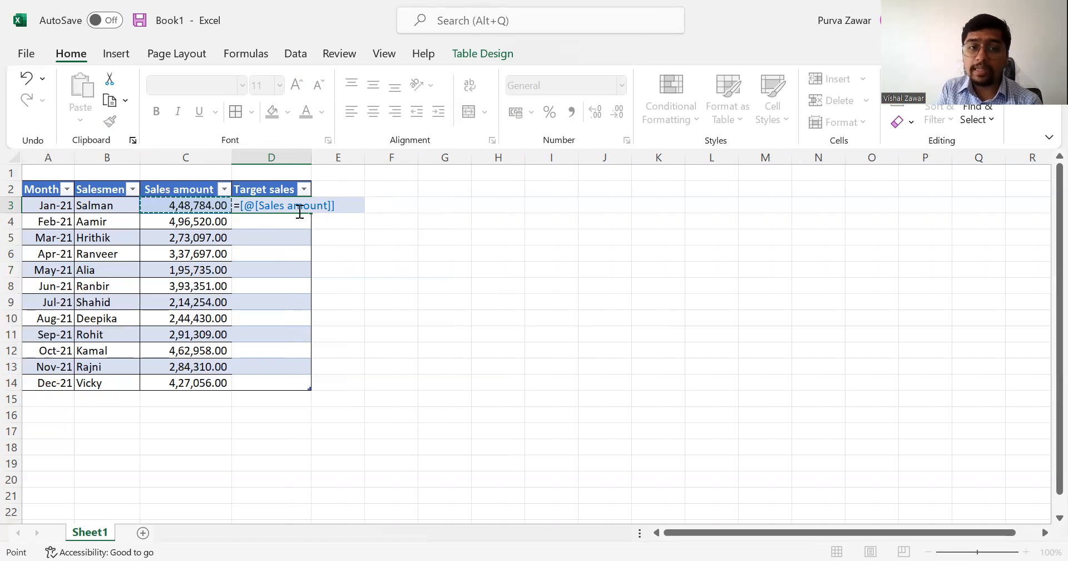
pyautogui.write('*')
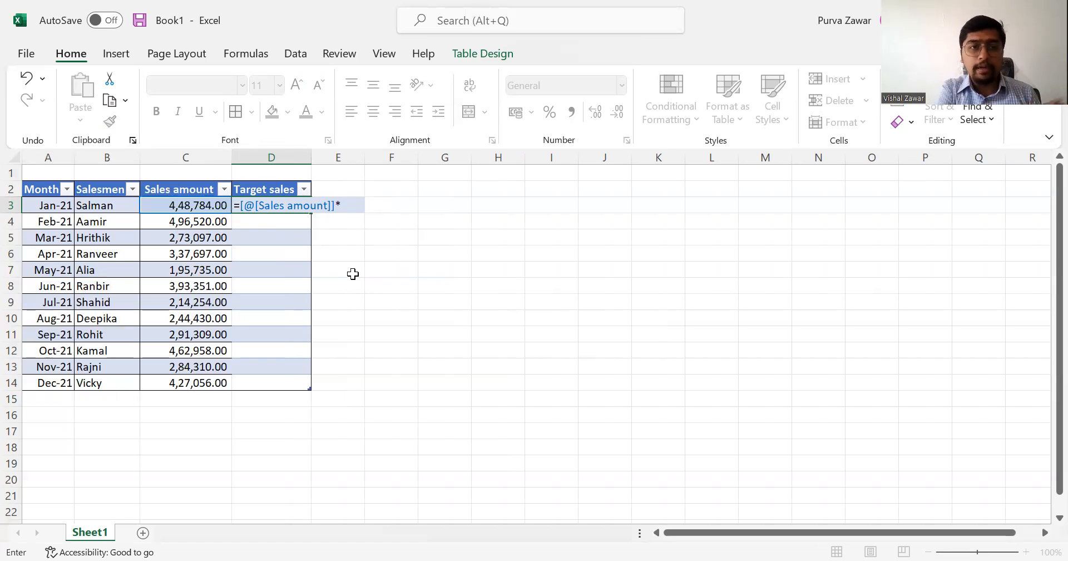
pyautogui.write('1.1')
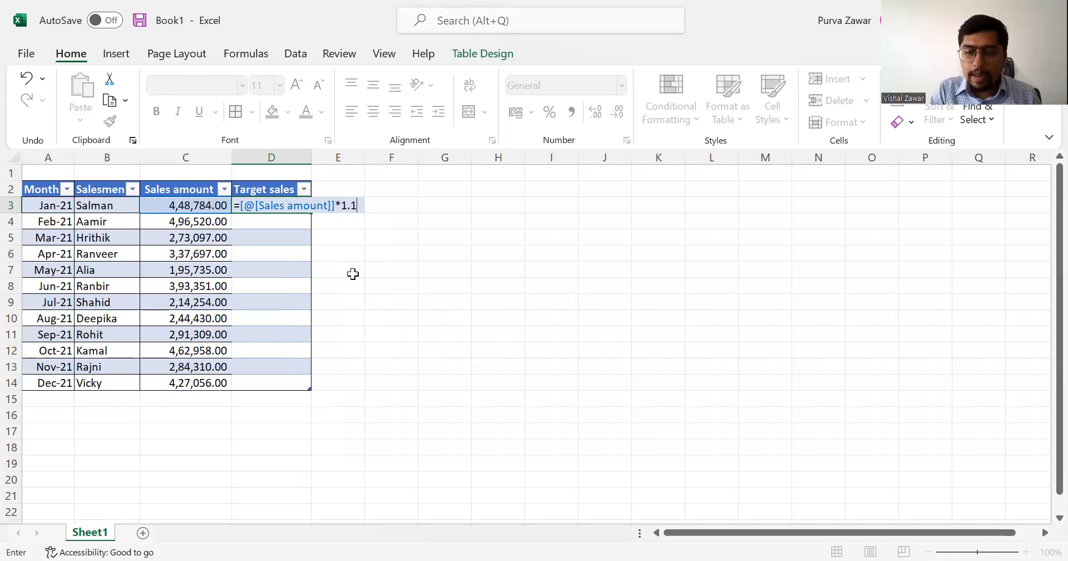
pyautogui.press('Return')
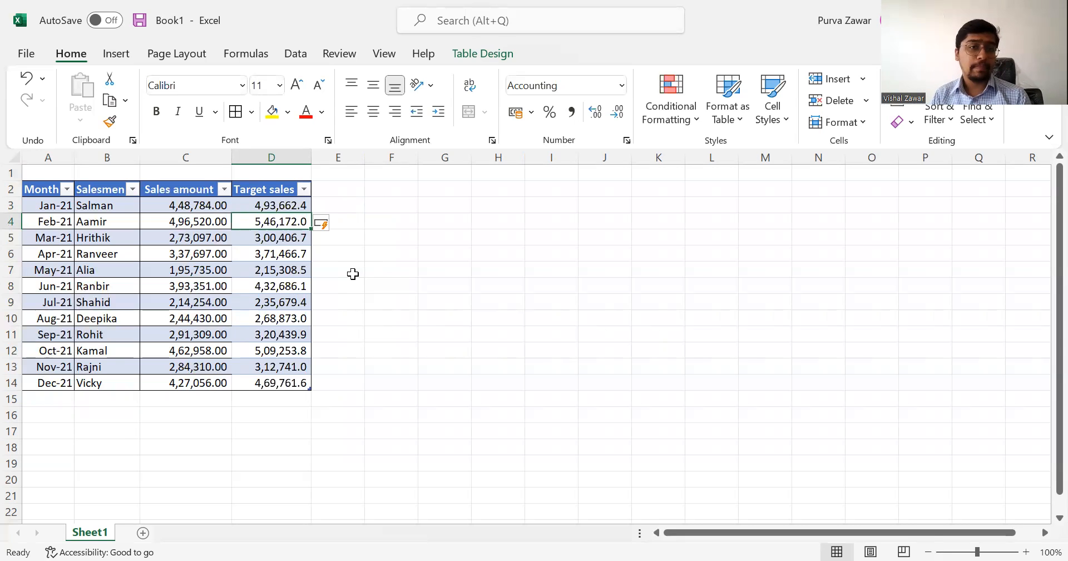
# Examine the structured-reference formula in D3 and the automatically filled cells below it in the Target sales column.
pyautogui.press('Up')
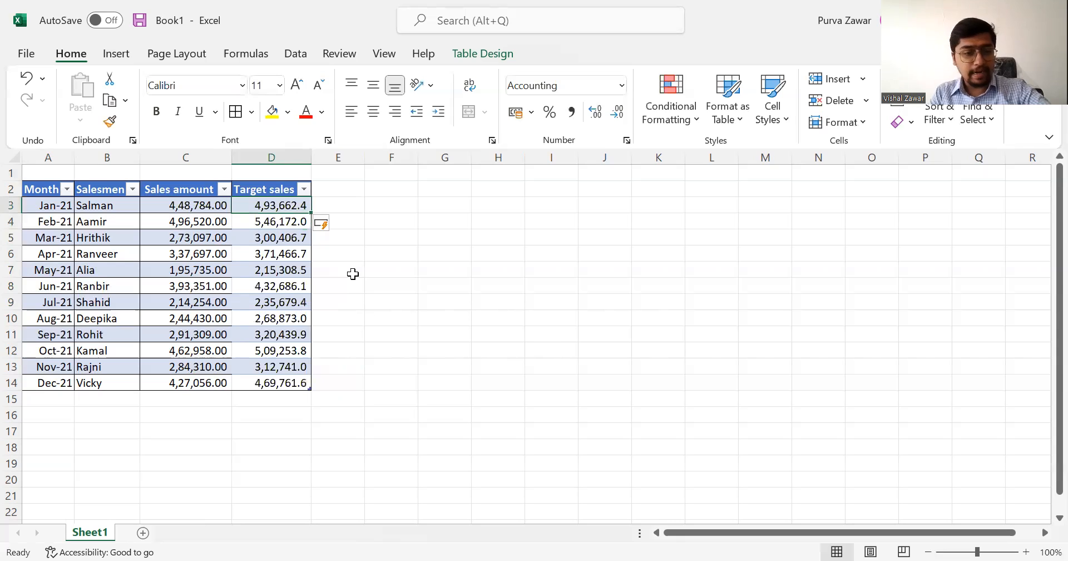
pyautogui.press('F2')
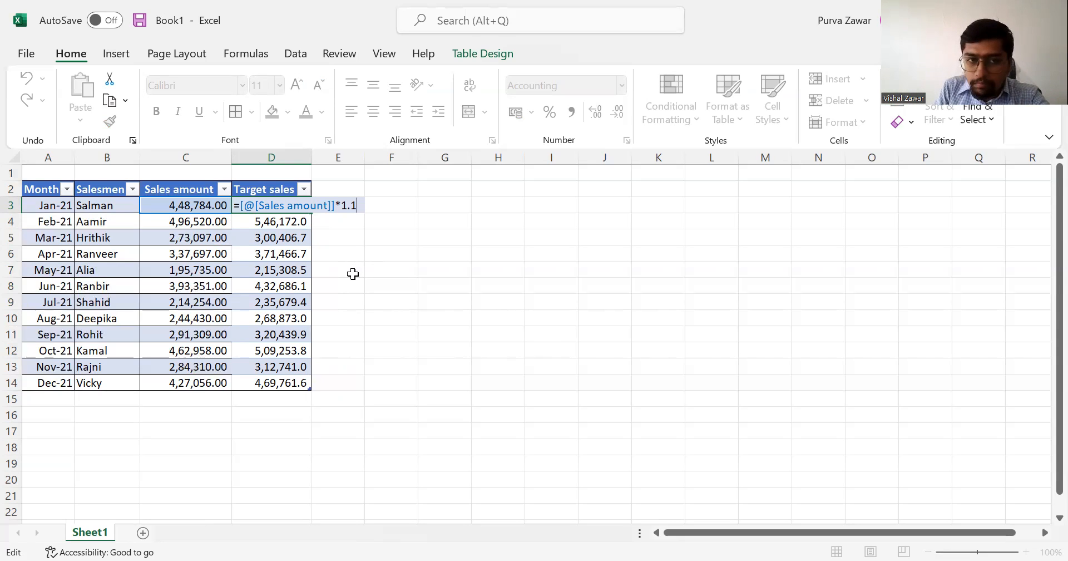
pyautogui.press('Return')
pyautogui.press('Down')
pyautogui.press('Down')
pyautogui.press('Down')
pyautogui.press('Down')
pyautogui.press('Down')
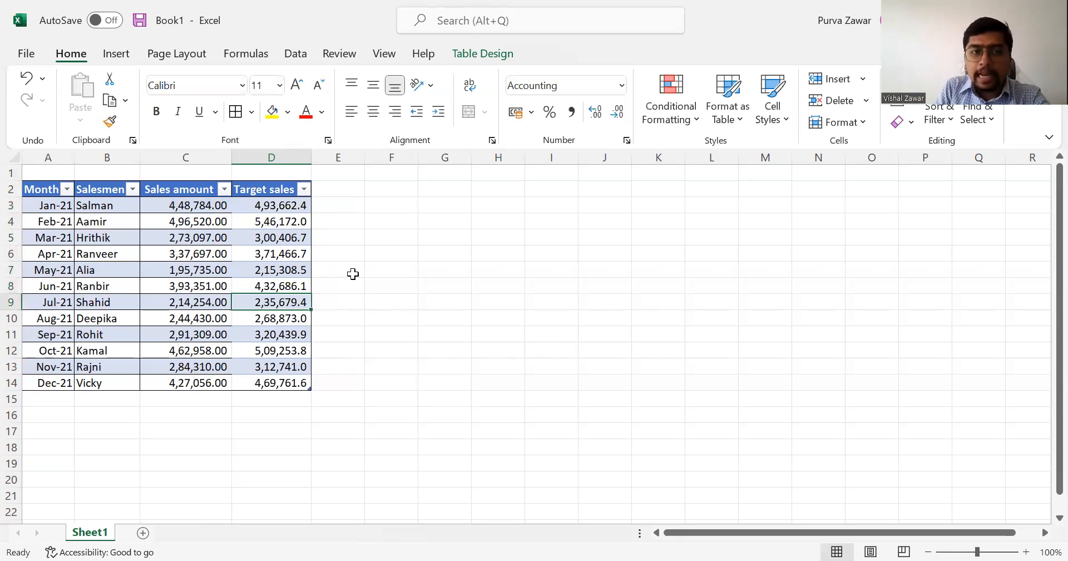
pyautogui.press('Up')
pyautogui.press('Up')
pyautogui.press('Up')
pyautogui.press('Up')
pyautogui.press('Up')
pyautogui.press('Up')
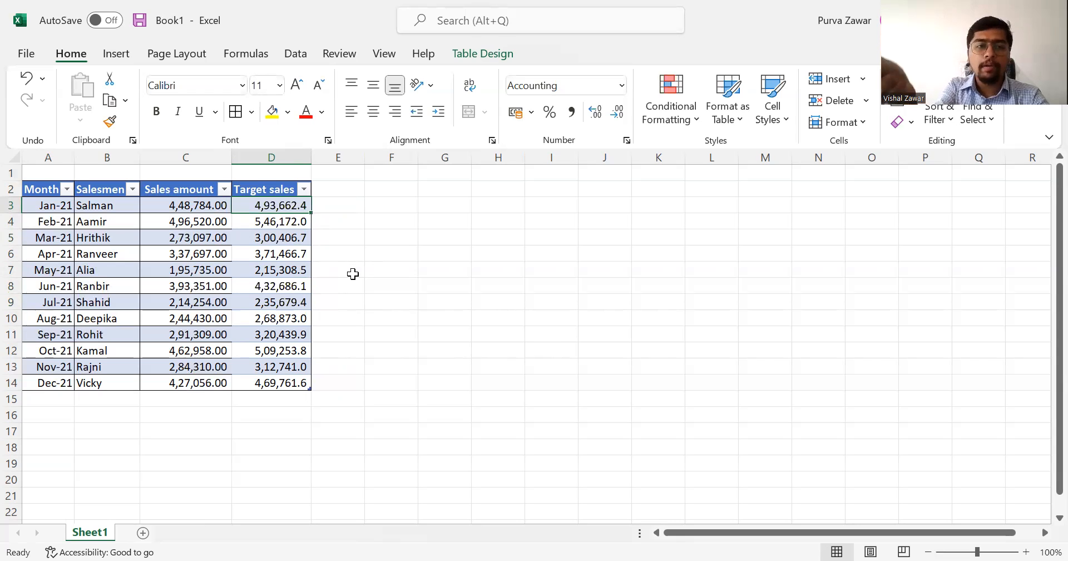
pyautogui.press('Down')
pyautogui.press('Down')
pyautogui.press('Down')
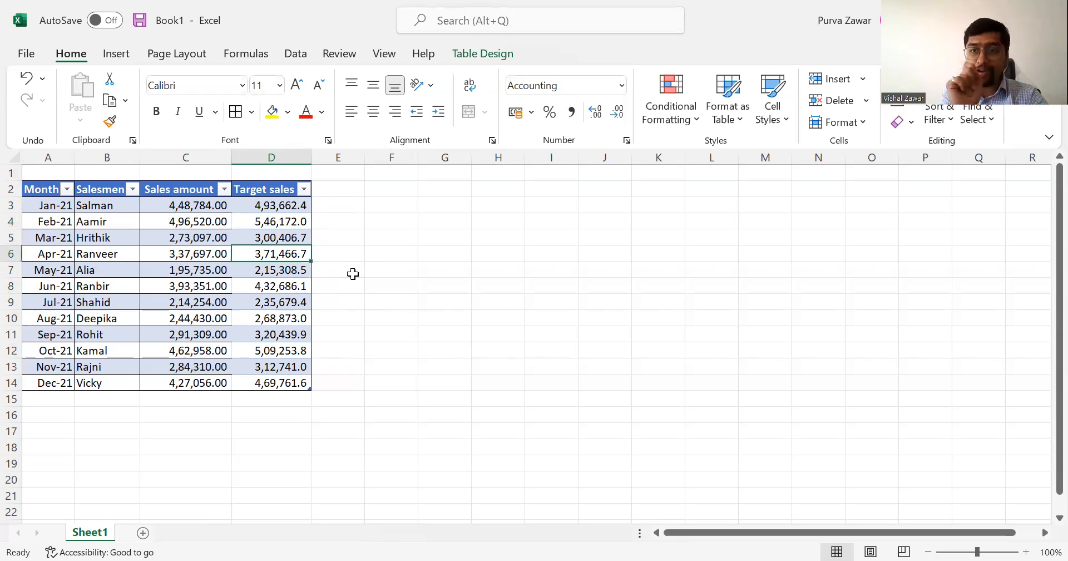
pyautogui.press('Up')
pyautogui.press('Up')
pyautogui.press('Up')
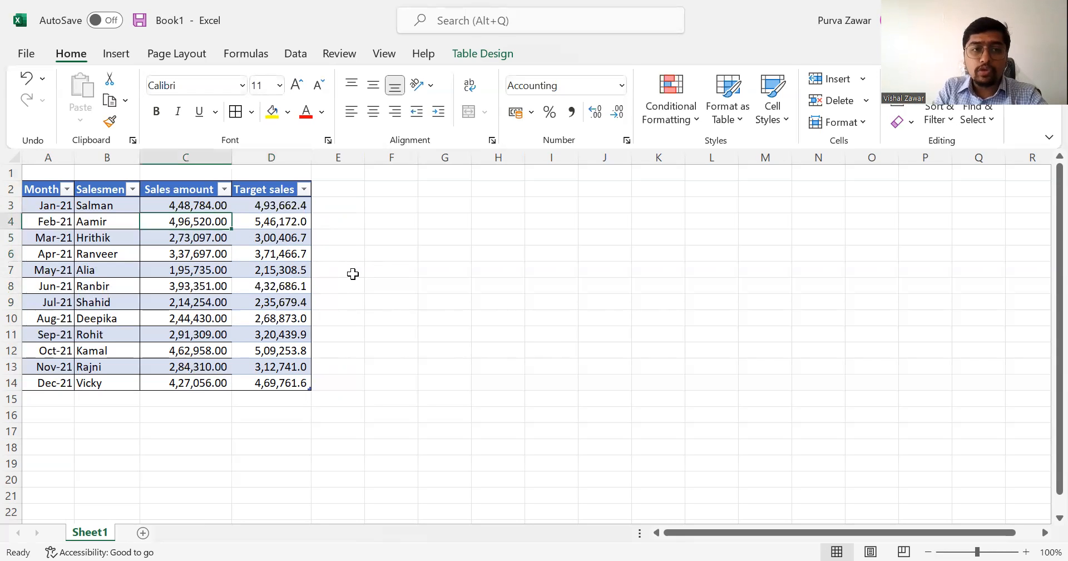
pyautogui.press('F2')
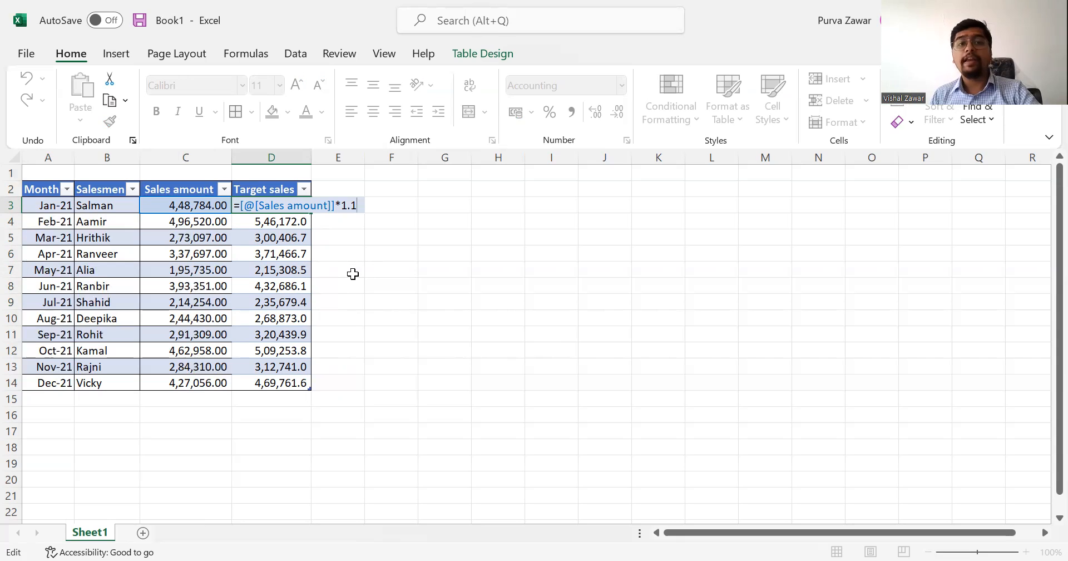
pyautogui.hotkey('ctrl', 'Return')
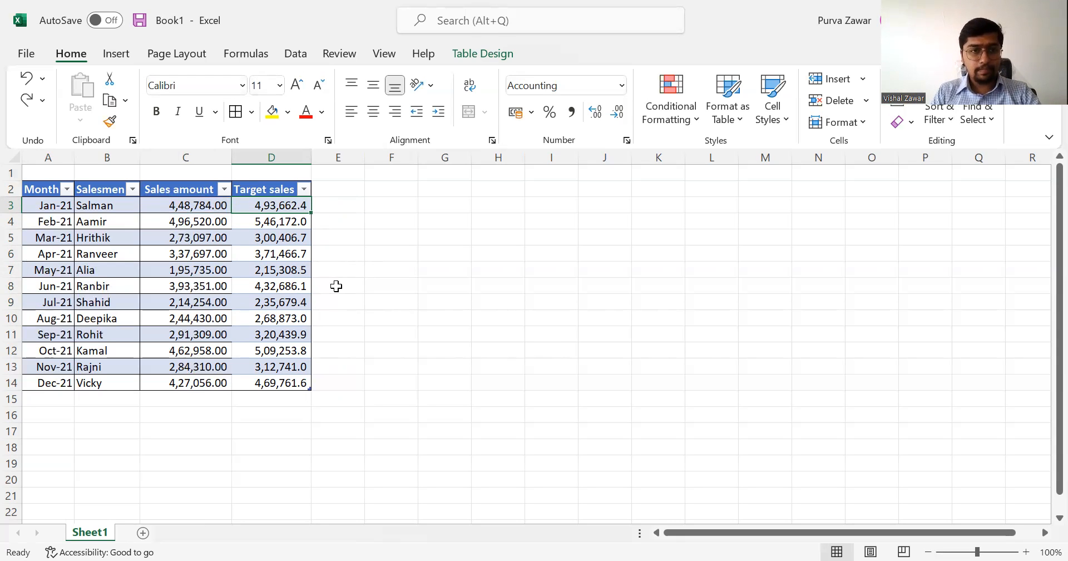
# Undo the Target sales formula, header, column width and added column, back to the three-column table.
pyautogui.hotkey('ctrl', 'z')
pyautogui.hotkey('ctrl', 'z')
pyautogui.hotkey('ctrl', 'z')
pyautogui.hotkey('ctrl', 'z')
pyautogui.hotkey('ctrl', 'z')
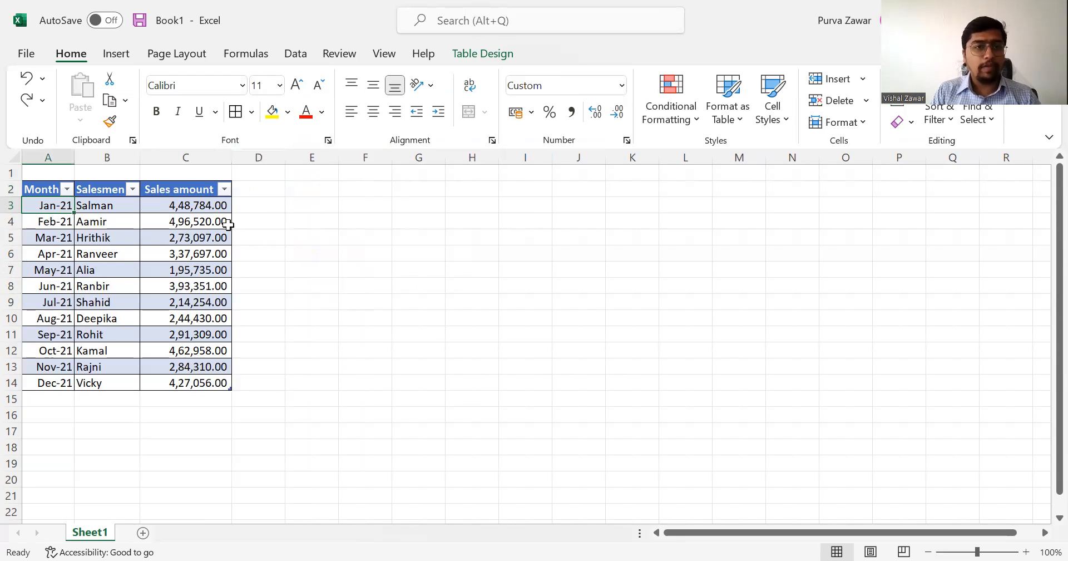
# Extend the sales table with blank rows through row 20, starting from its last cell, C14.
pyautogui.click(106, 287)
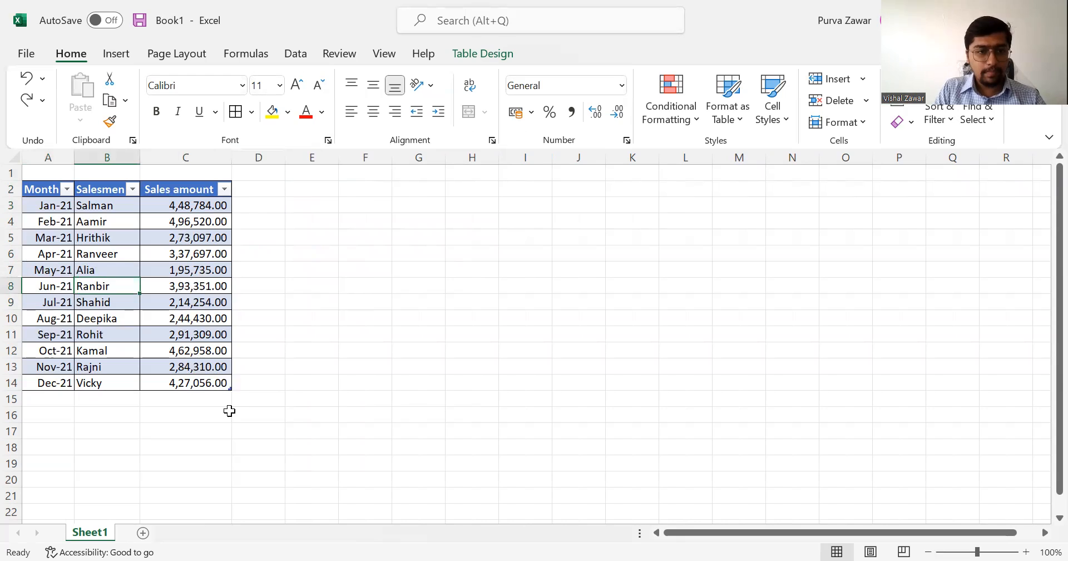
pyautogui.click(197, 385)
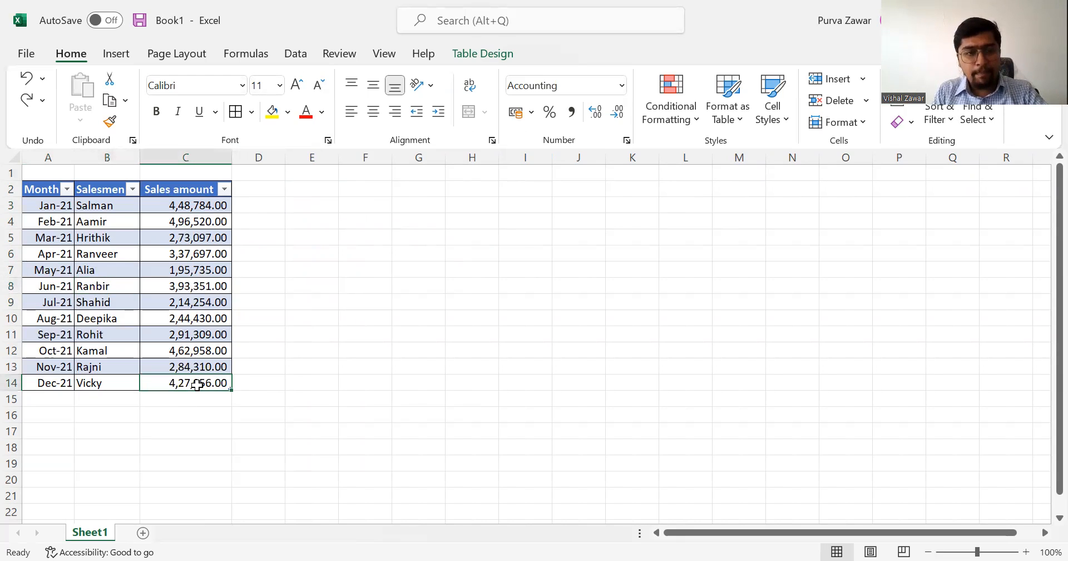
pyautogui.press('Tab')
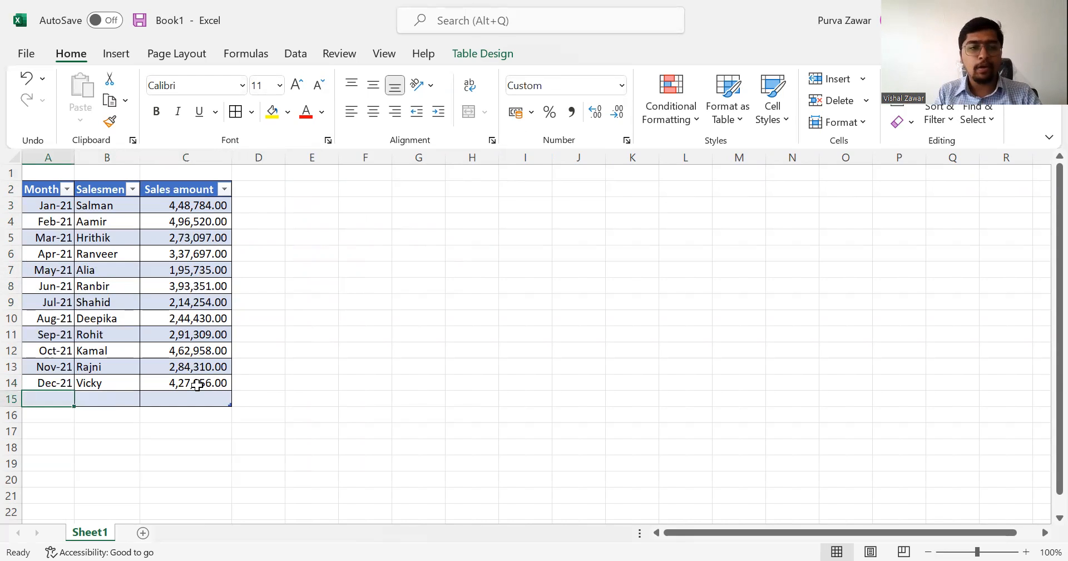
pyautogui.press('Tab')
pyautogui.press('Tab')
pyautogui.press('Tab')
pyautogui.press('Tab')
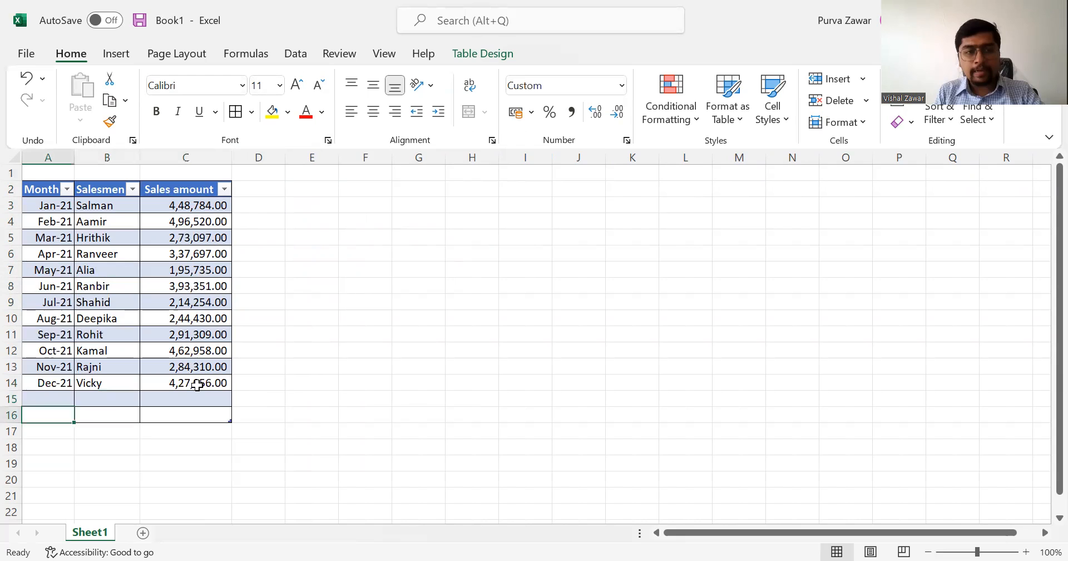
pyautogui.press('Tab')
pyautogui.press('Tab')
pyautogui.press('Tab')
pyautogui.press('Tab')
pyautogui.press('Tab')
pyautogui.press('Tab')
pyautogui.press('Tab')
pyautogui.press('Tab')
pyautogui.press('Tab')
pyautogui.press('Tab')
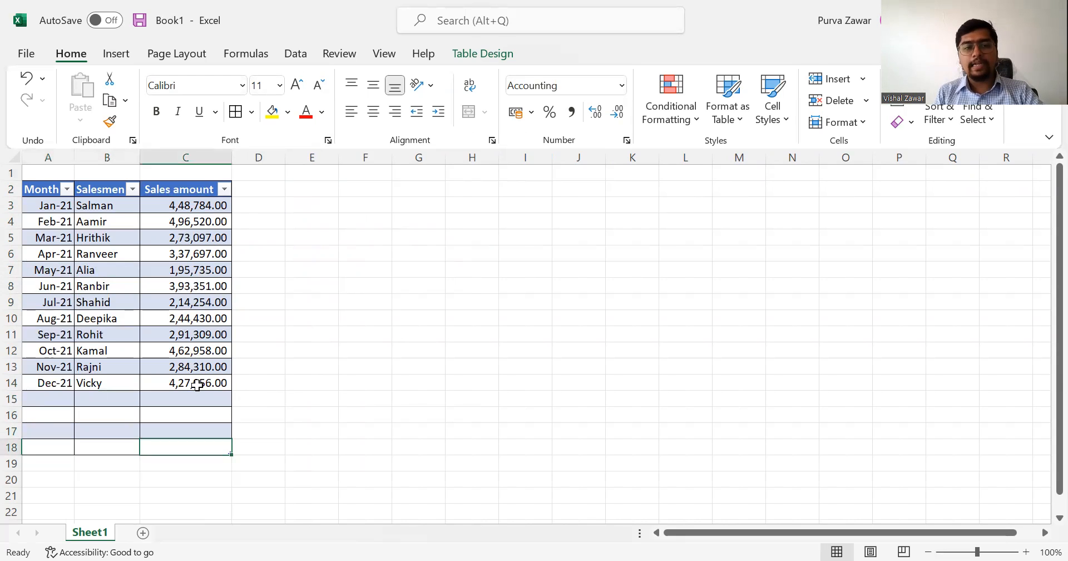
pyautogui.press('Tab')
pyautogui.press('Tab')
pyautogui.press('Tab')
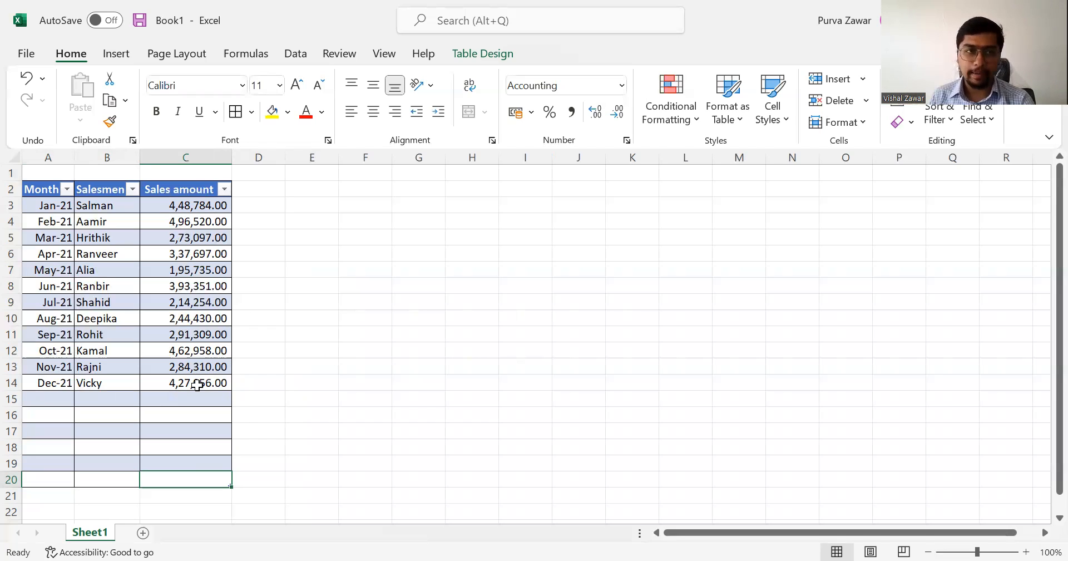
# Undo the blank rows added below the December row of the sales table.
pyautogui.hotkey('ctrl', 'z')
pyautogui.hotkey('ctrl', 'z')
pyautogui.hotkey('ctrl', 'z')
pyautogui.hotkey('ctrl', 'z')
pyautogui.hotkey('ctrl', 'z')
pyautogui.hotkey('ctrl', 'z')
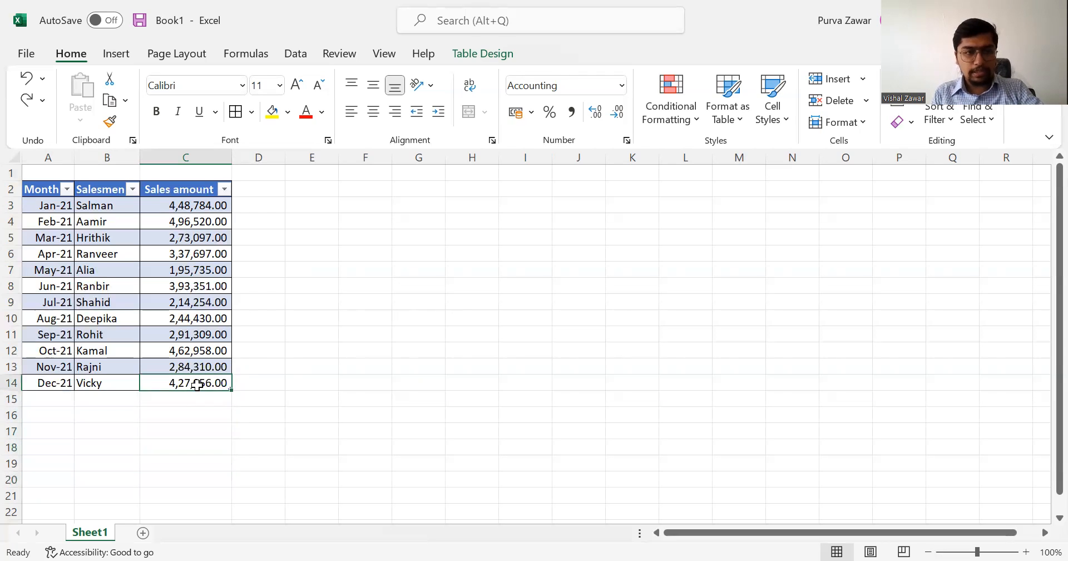
# Enter a SUM formula in F3 that totals the table's Sales amount column, rows 3 to 14.
pyautogui.click(320, 316)
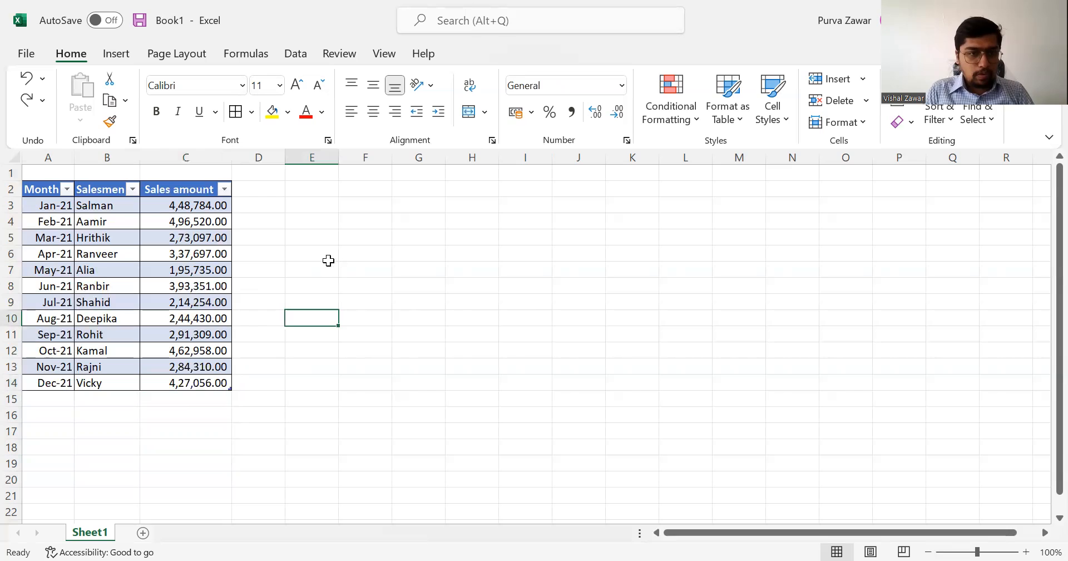
pyautogui.click(366, 205)
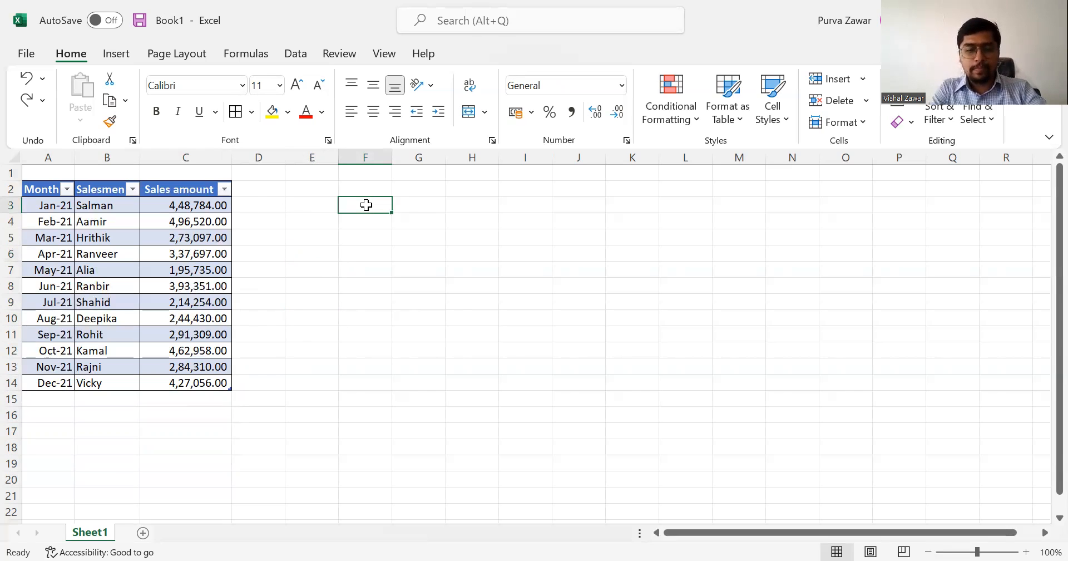
pyautogui.write('=')
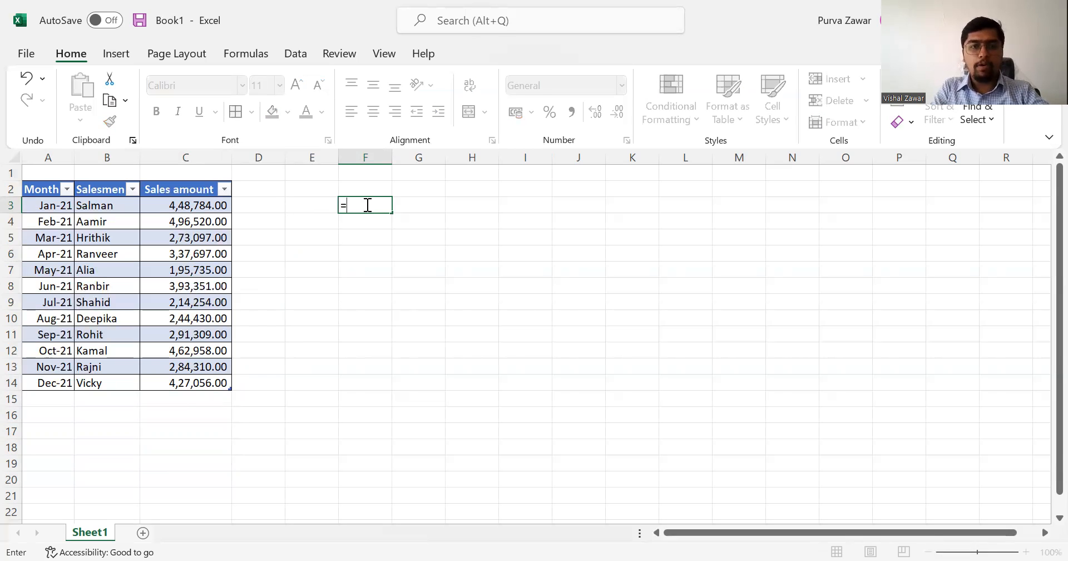
pyautogui.write('SUM(')
pyautogui.press('Left')
pyautogui.press('Left')
pyautogui.press('Left')
pyautogui.hotkey('ctrl', 'shift', 'Down')
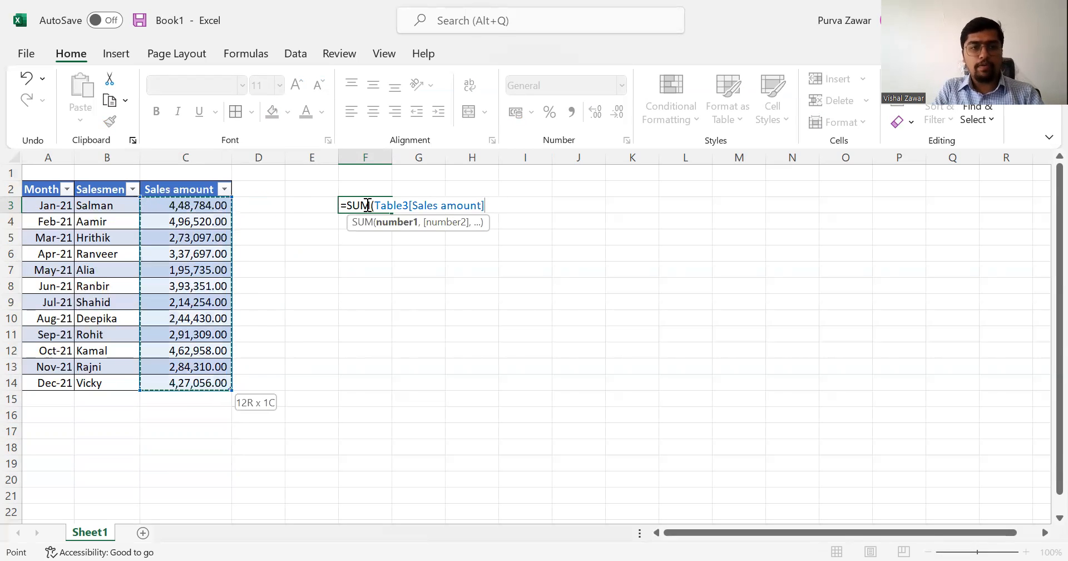
pyautogui.press('Return')
# AutoFit the width of column F to the total in F3.
pyautogui.click(366, 205)
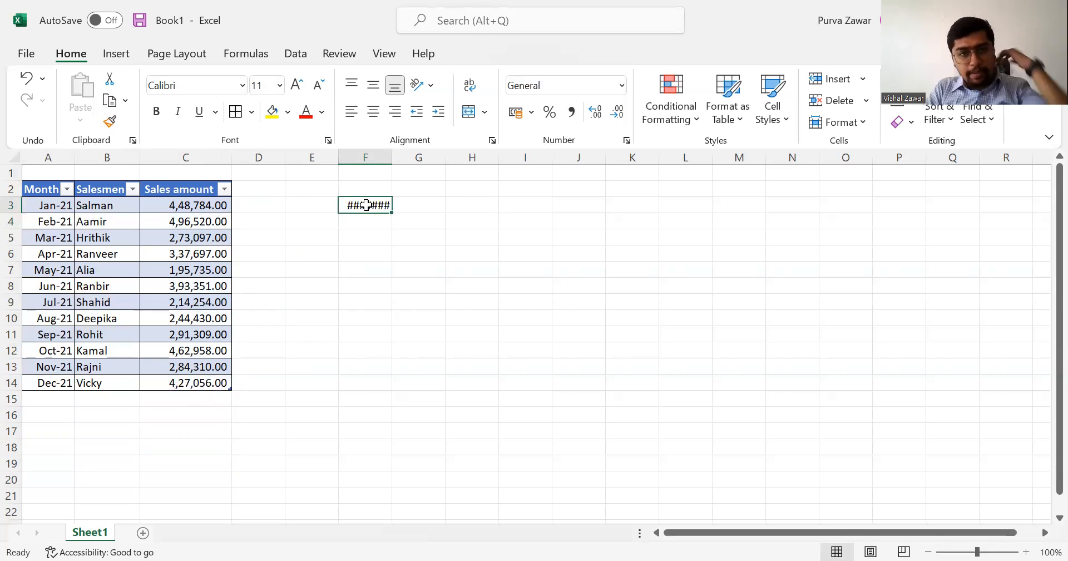
pyautogui.hotkey('alt', 'h')
pyautogui.press('o')
pyautogui.press('i')
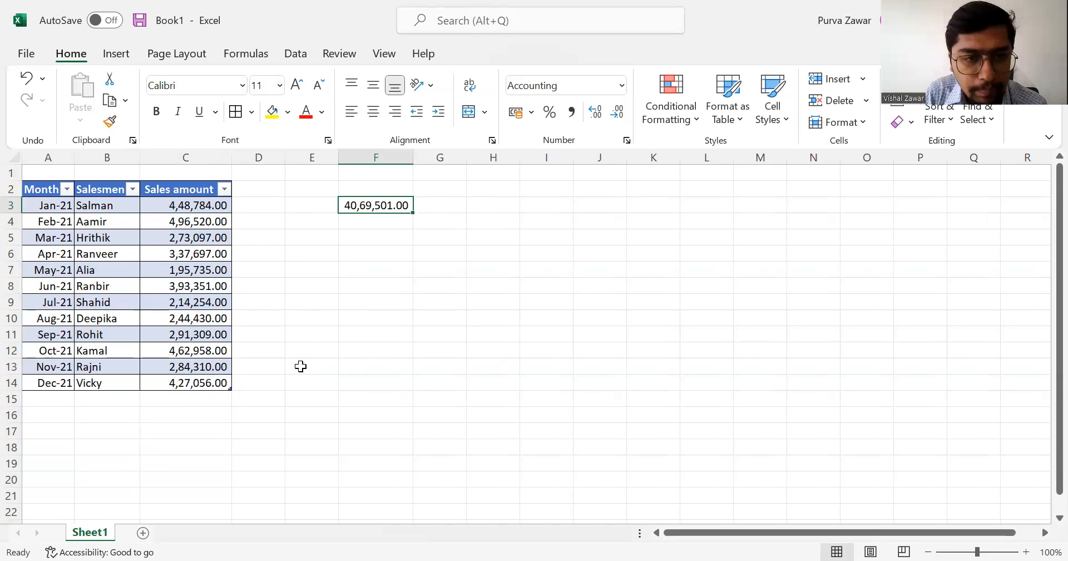
# Add a table row below December with month Jan 2022, salesman Mr A and sales amount 200000, plus a blank row under it.
pyautogui.click(211, 386)
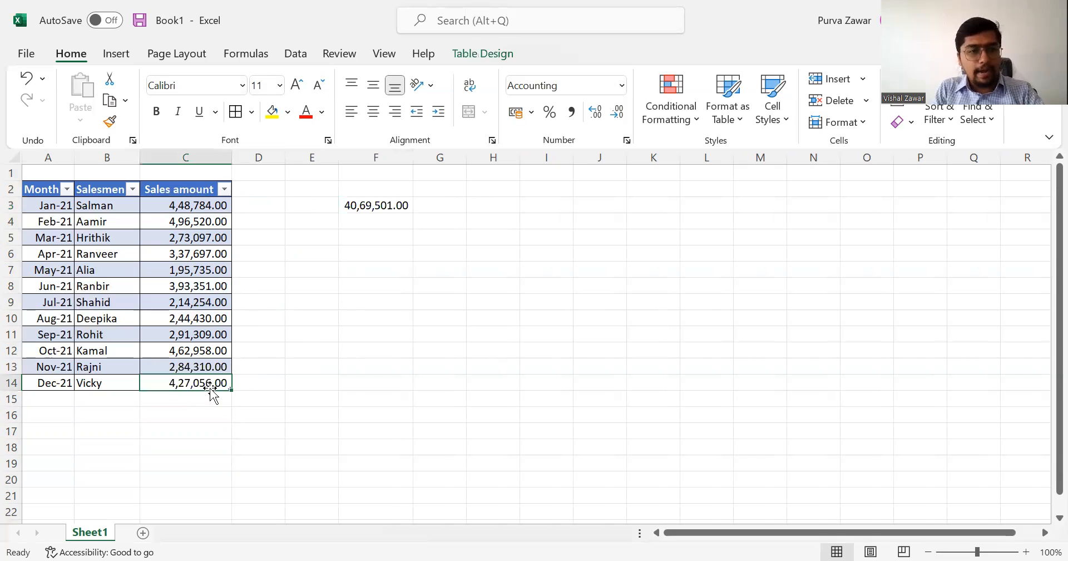
pyautogui.press('Tab')
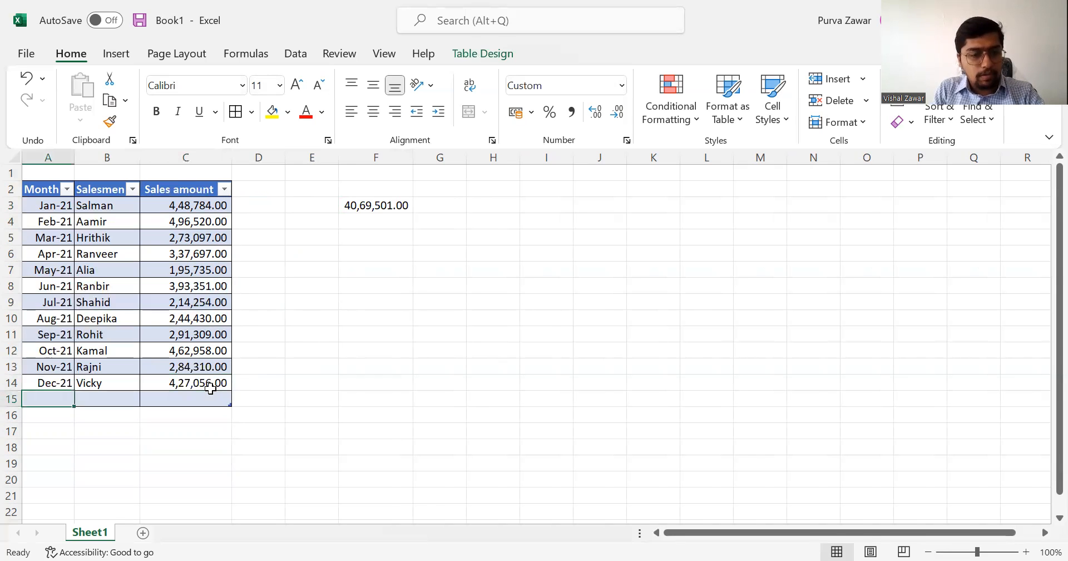
pyautogui.write('Jan-2022')
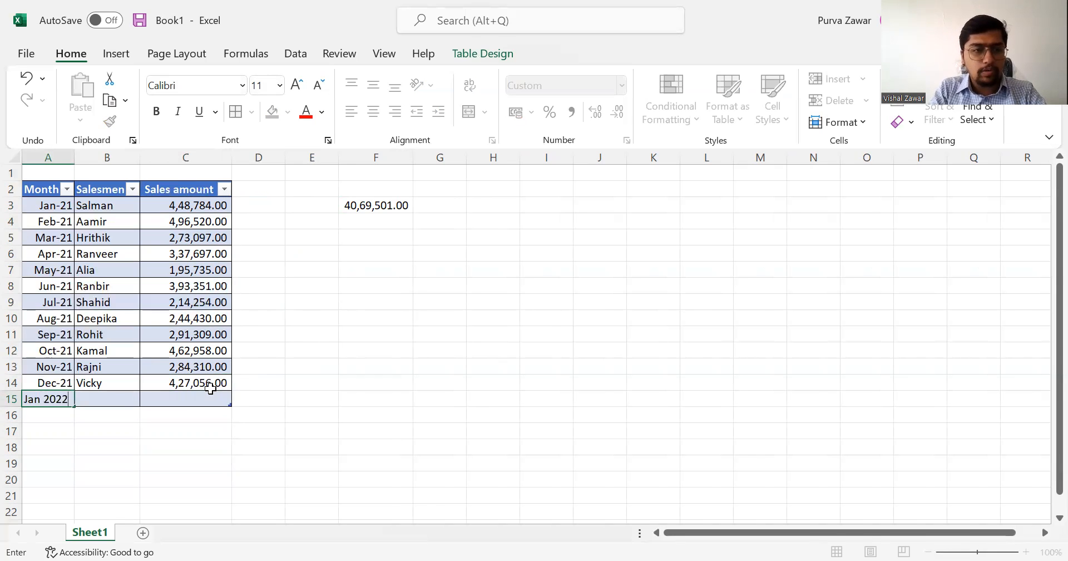
pyautogui.press('Tab')
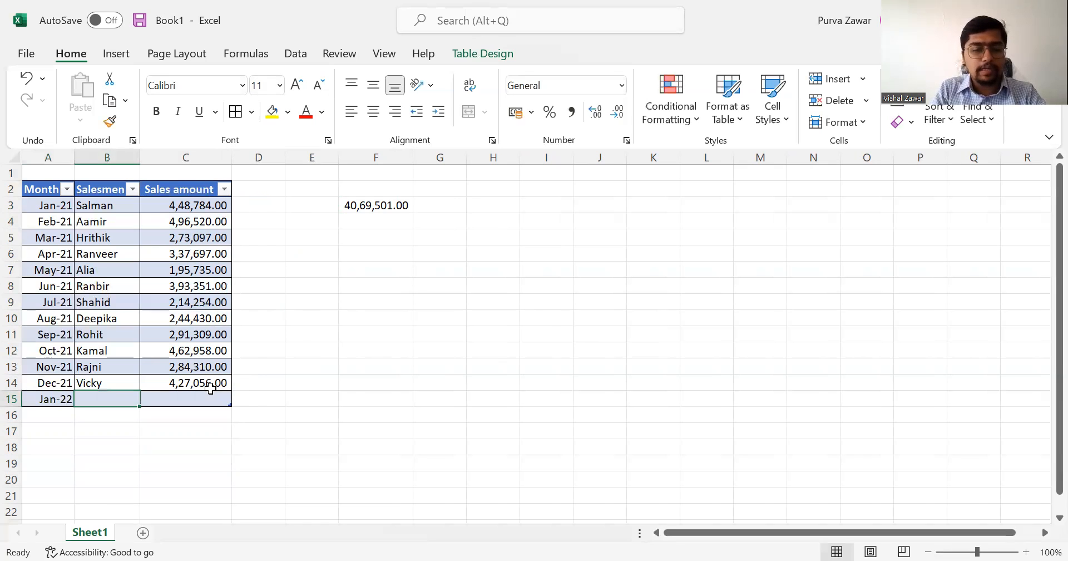
pyautogui.write('Mr A')
pyautogui.press('Tab')
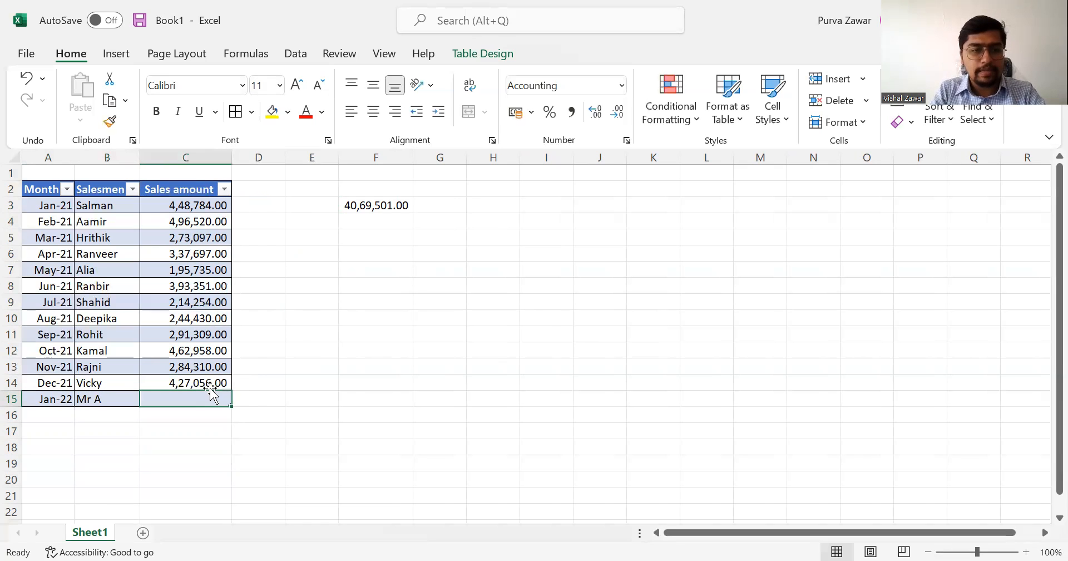
pyautogui.write('200000')
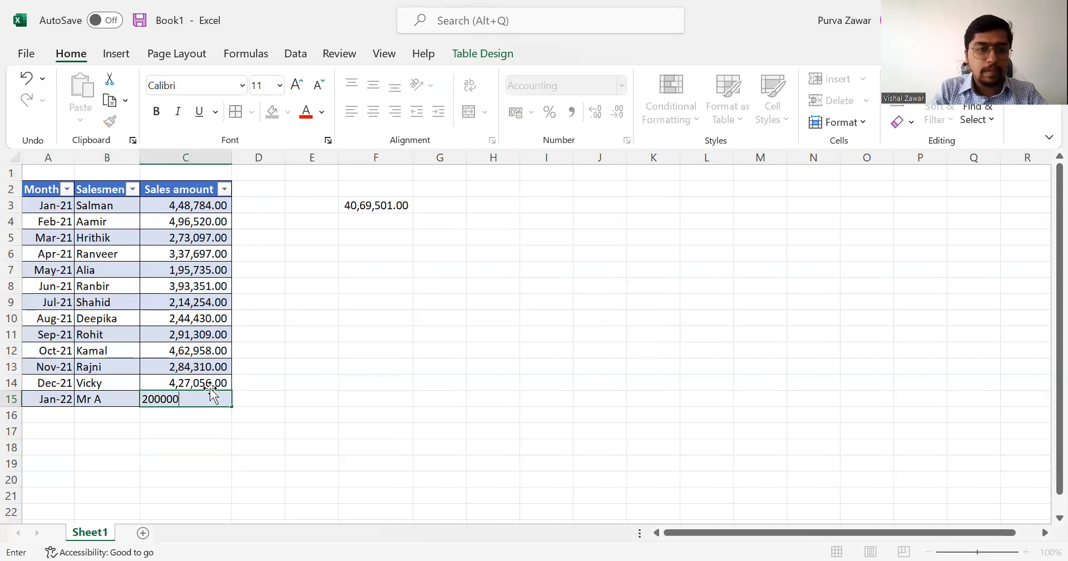
pyautogui.press('Tab')
# Check the total in F3 against the newly added January 2022 sales amount.
pyautogui.press('Right')
pyautogui.press('Right')
pyautogui.press('Up')
pyautogui.press('Up')
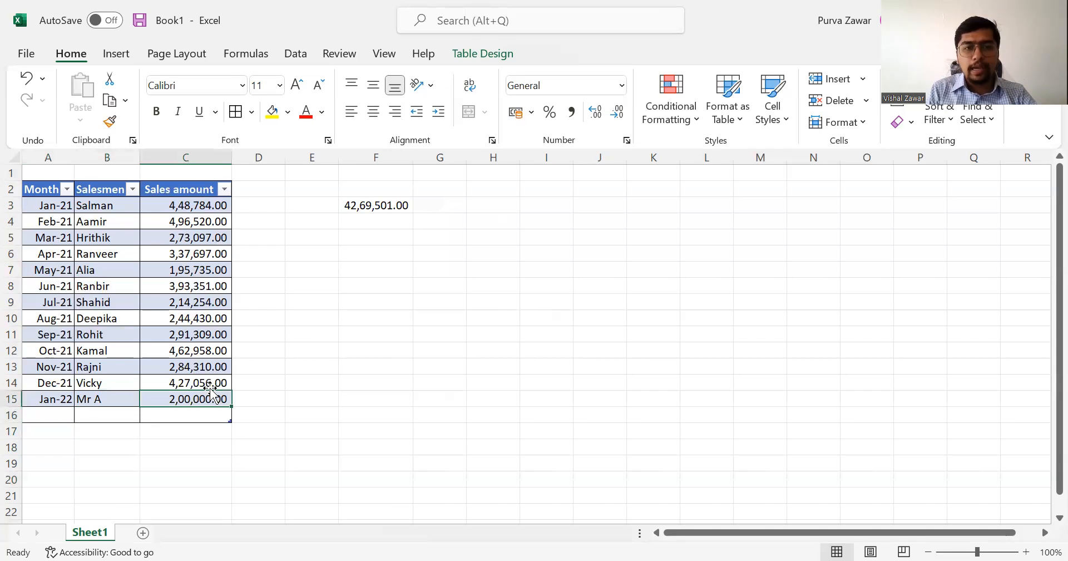
pyautogui.press('Right')
pyautogui.press('Right')
pyautogui.press('Right')
pyautogui.press('Up')
pyautogui.press('Up')
pyautogui.press('Up')
pyautogui.press('Up')
pyautogui.press('Up')
pyautogui.press('Up')
pyautogui.press('Up')
pyautogui.press('Up')
pyautogui.press('Up')
pyautogui.press('Up')
pyautogui.press('Up')
pyautogui.press('Up')
pyautogui.press('Down')
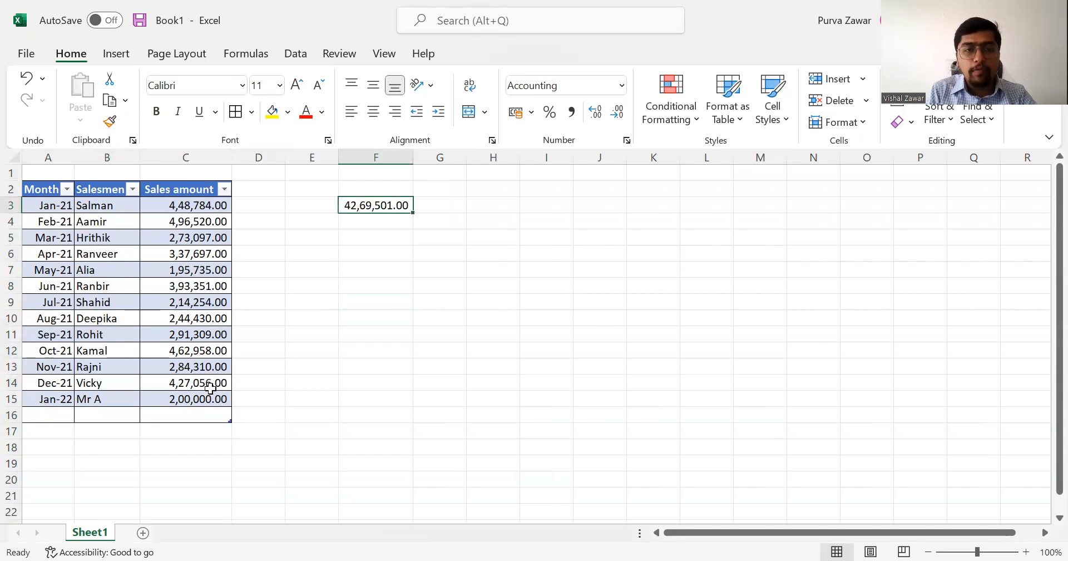
pyautogui.press('F2')
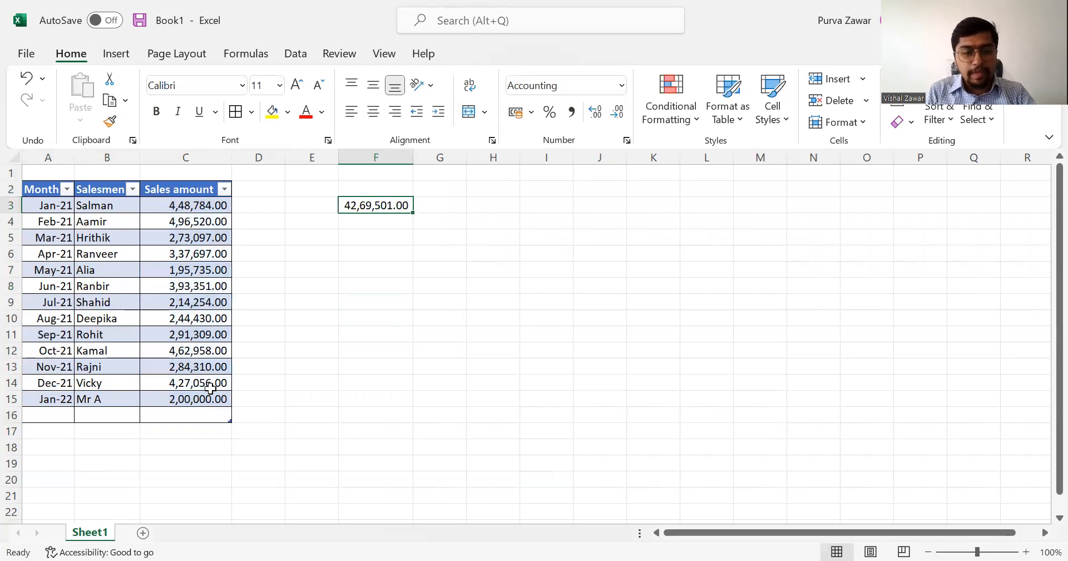
# Clear the January 2022 sales amount in C15 and enter 20000 there.
pyautogui.click(212, 394)
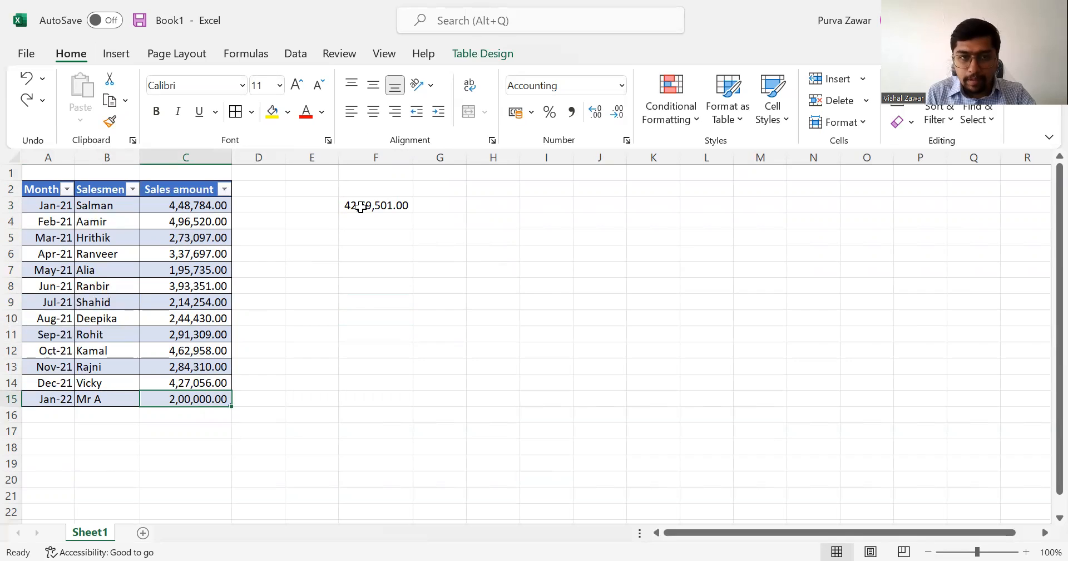
pyautogui.press('Delete')
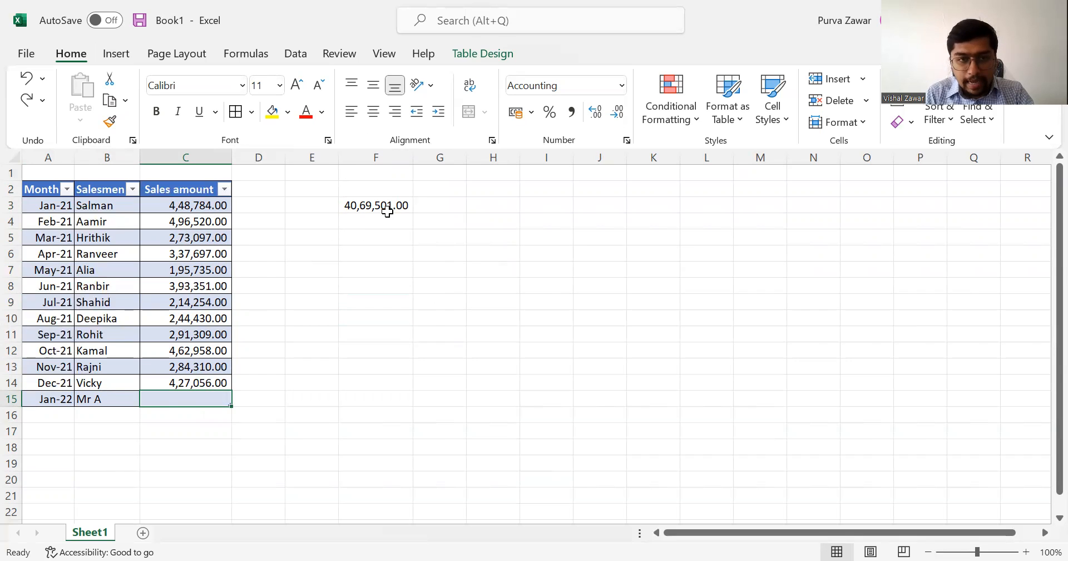
pyautogui.write('20000')
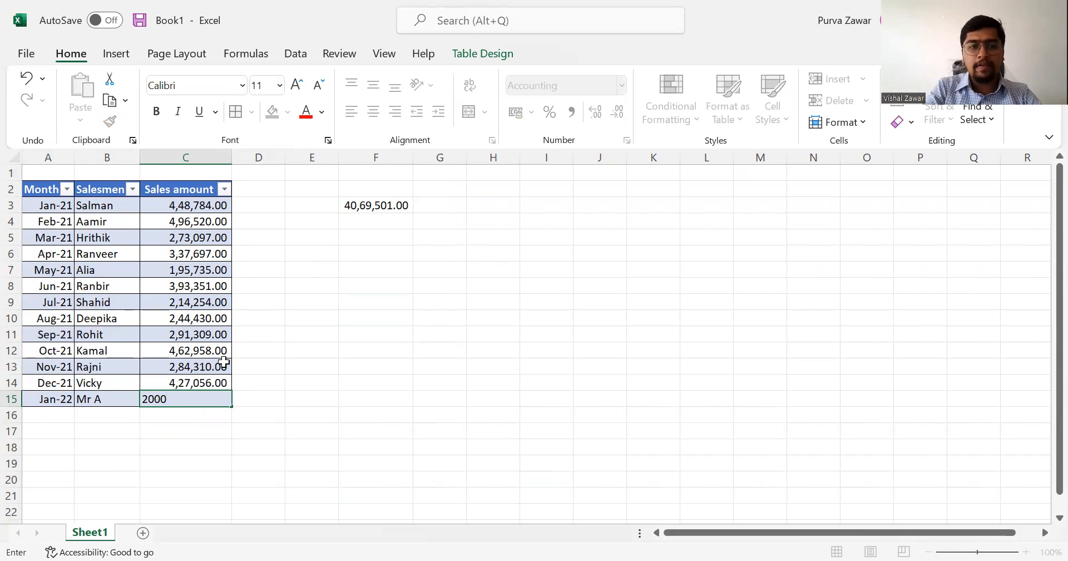
pyautogui.press('Tab')
pyautogui.press('Right')
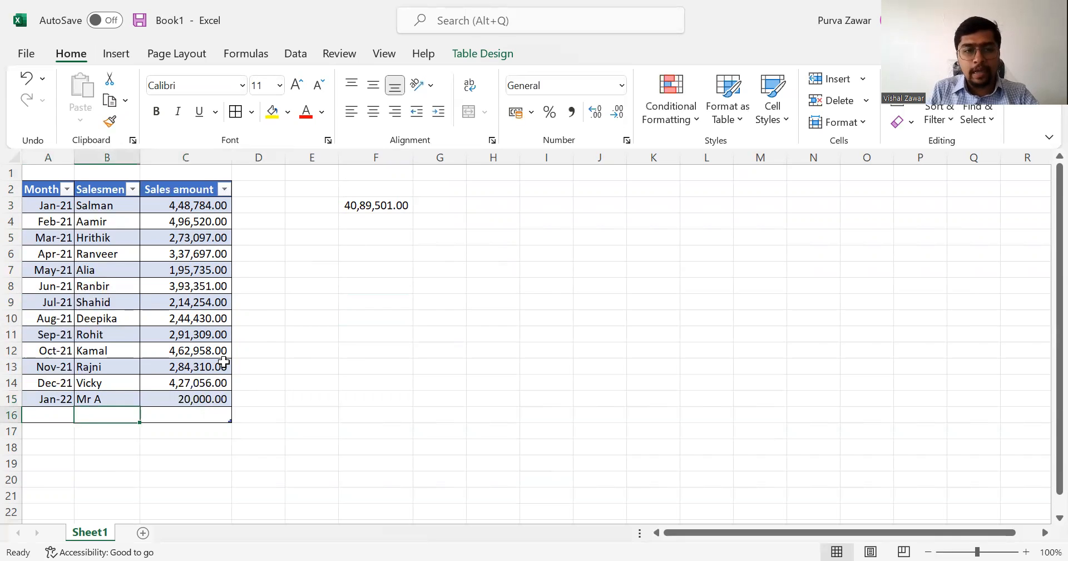
# Set the January 2022 sales amount in C15 to 200000 and continue to the blank row below.
pyautogui.press('Right')
pyautogui.press('Up')
pyautogui.write('200000')
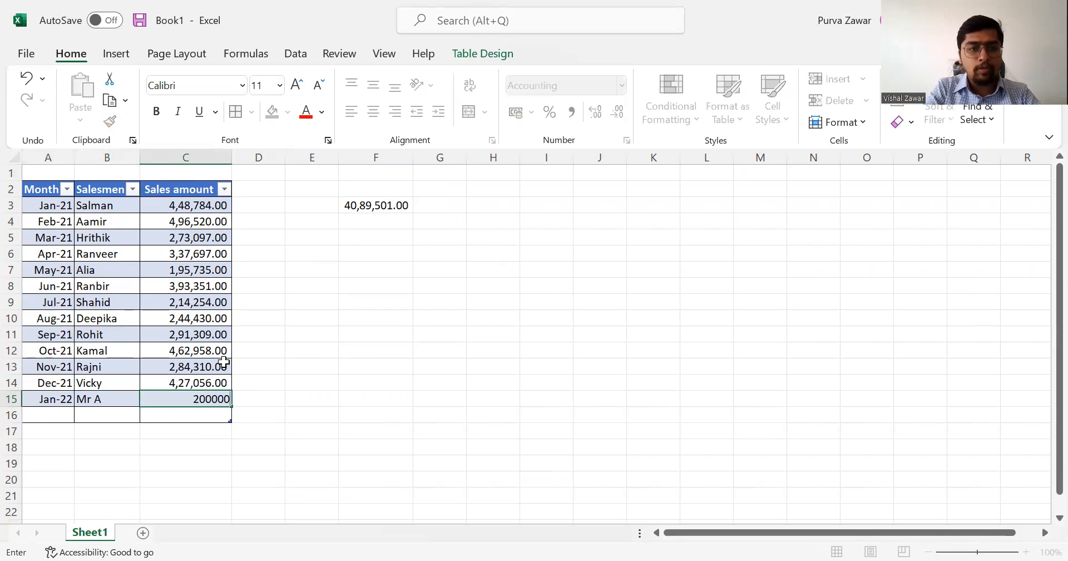
pyautogui.press('Tab')
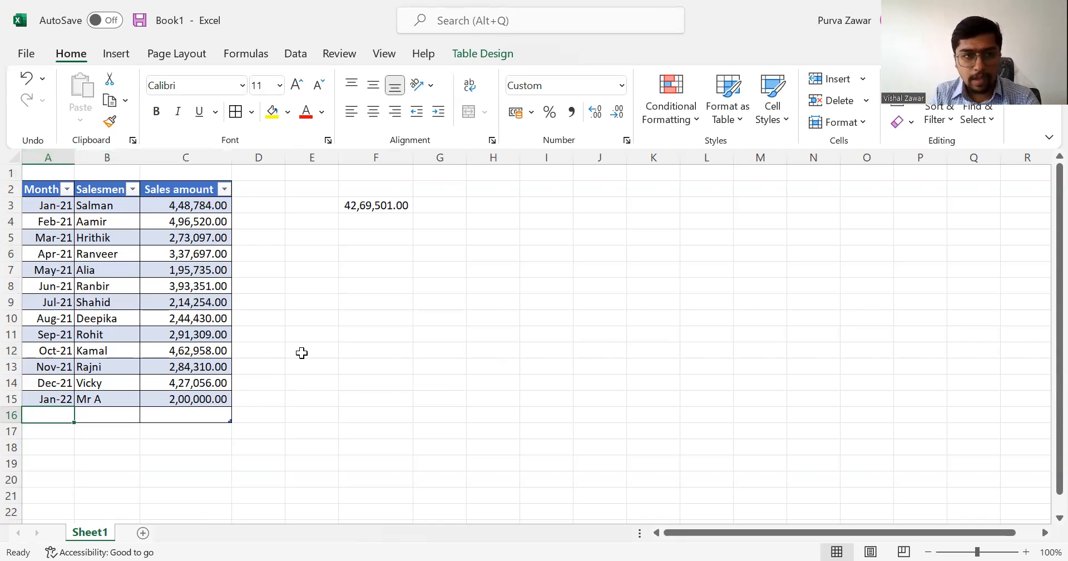
# Examine the column headings far below the sales table while a table cell is active, and return to cell A1.
pyautogui.scroll(-2, 302, 353)
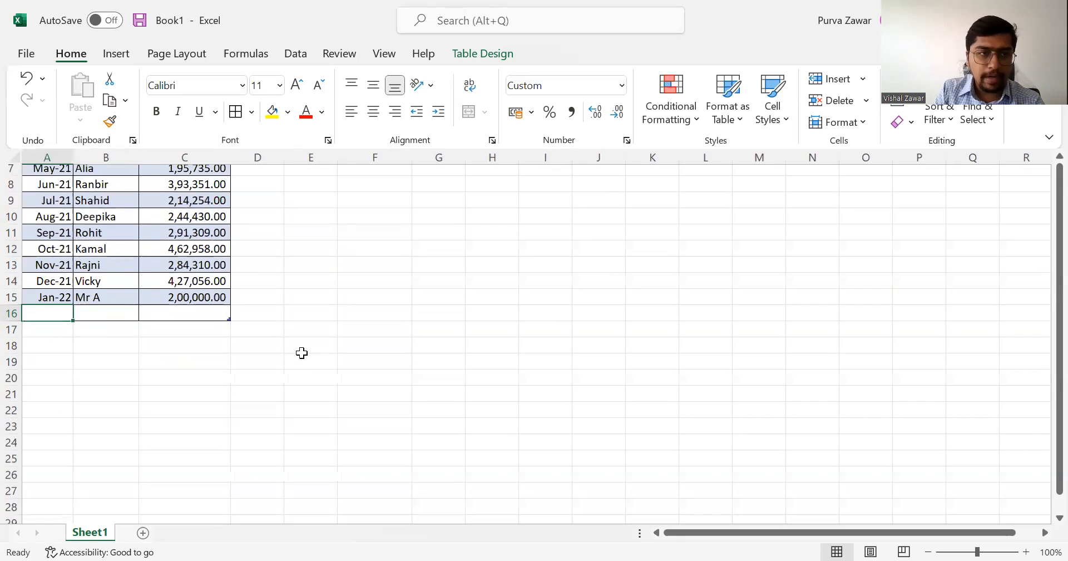
pyautogui.scroll(-2, 301, 353)
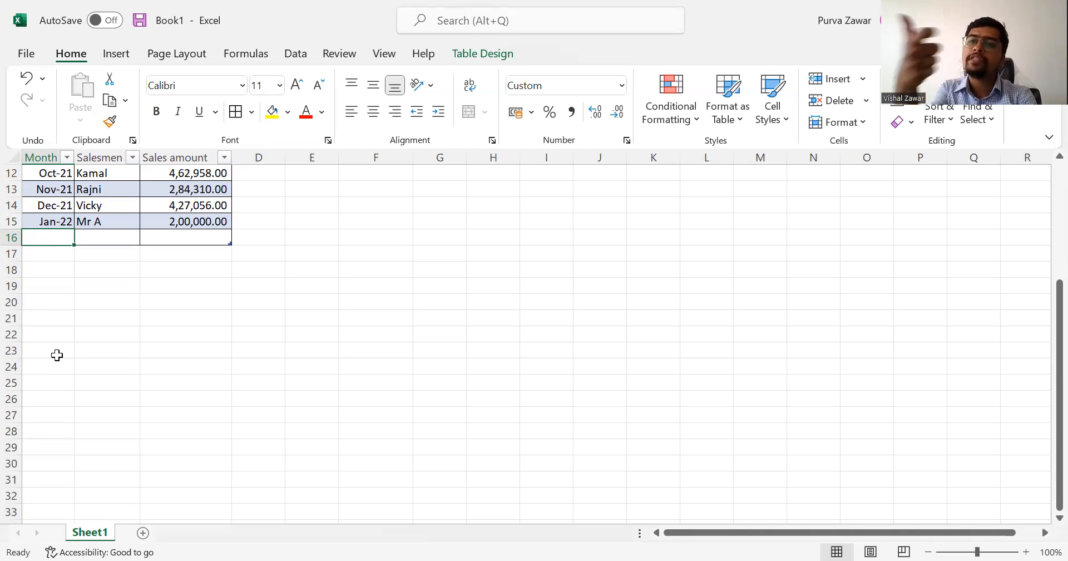
pyautogui.scroll(-6, 56, 355)
pyautogui.scroll(-20, 57, 354)
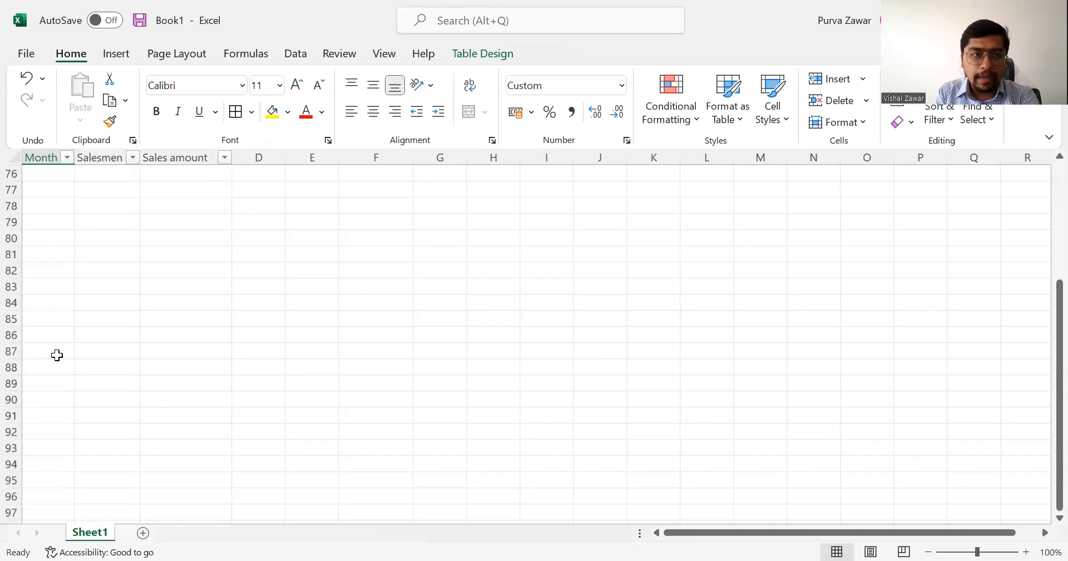
pyautogui.scroll(-17, 56, 355)
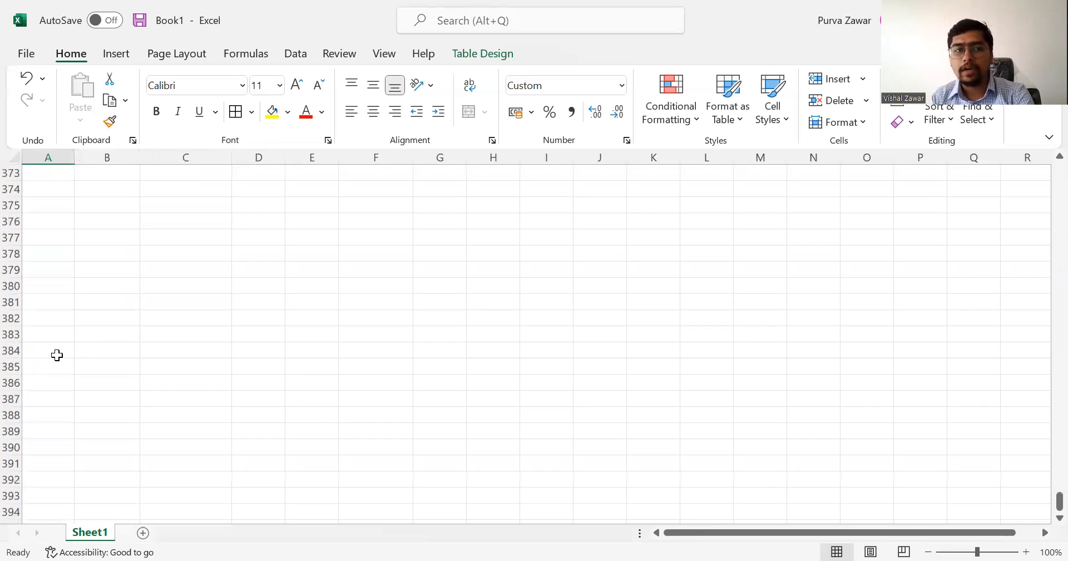
pyautogui.scroll(3, 57, 355)
pyautogui.scroll(-2, 57, 355)
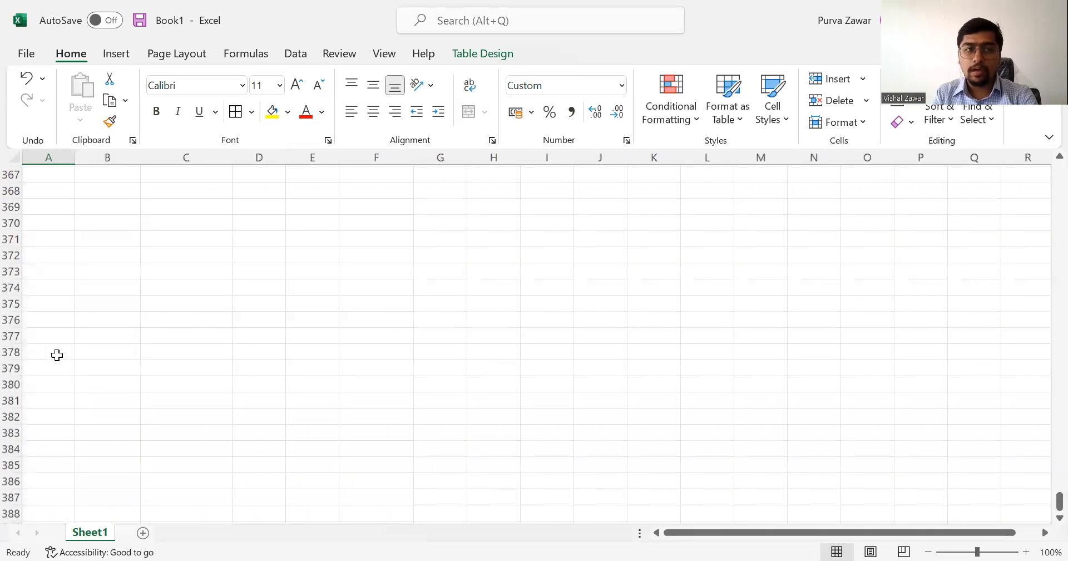
pyautogui.hotkey('ctrl', 'Home')
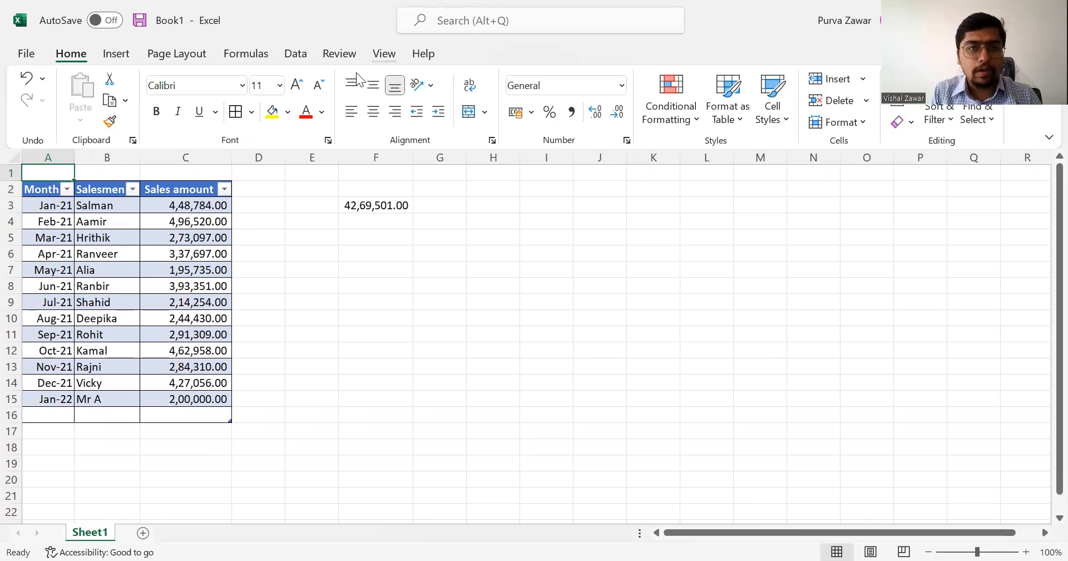
pyautogui.hotkey('alt', 'w')
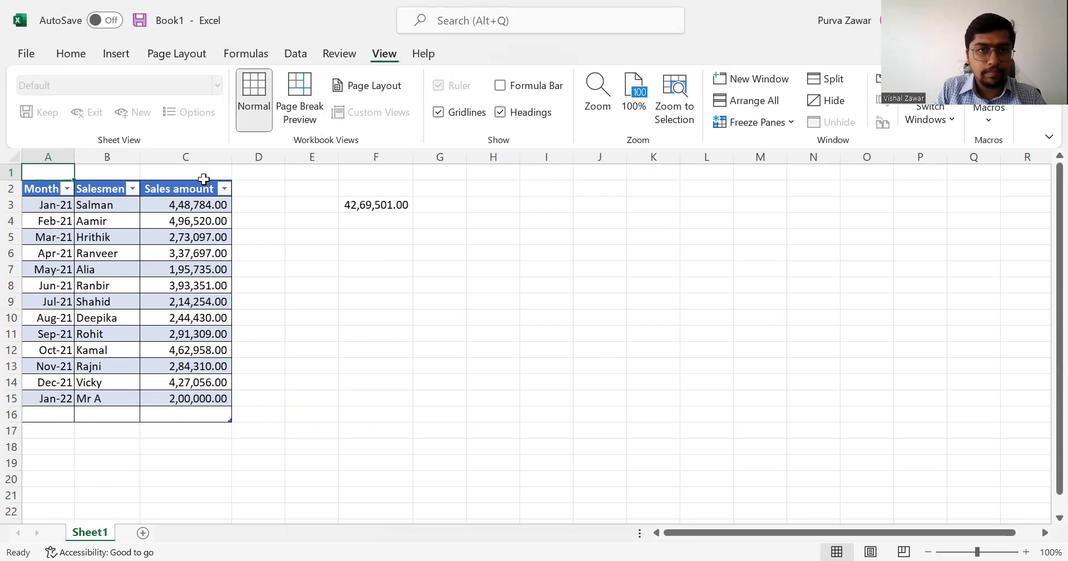
pyautogui.hotkey('ctrl', 'n')
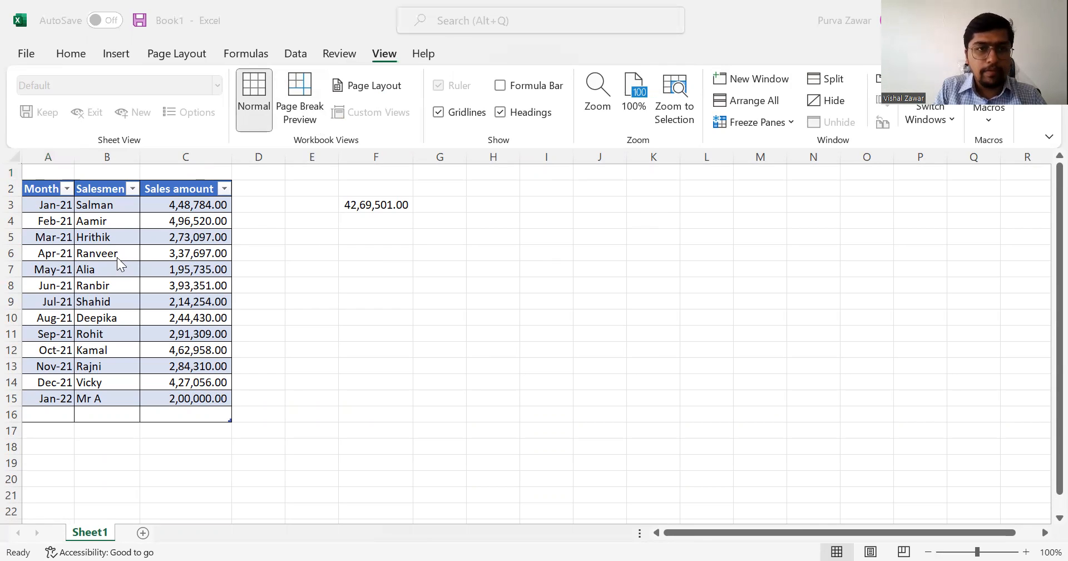
pyautogui.click(182, 217)
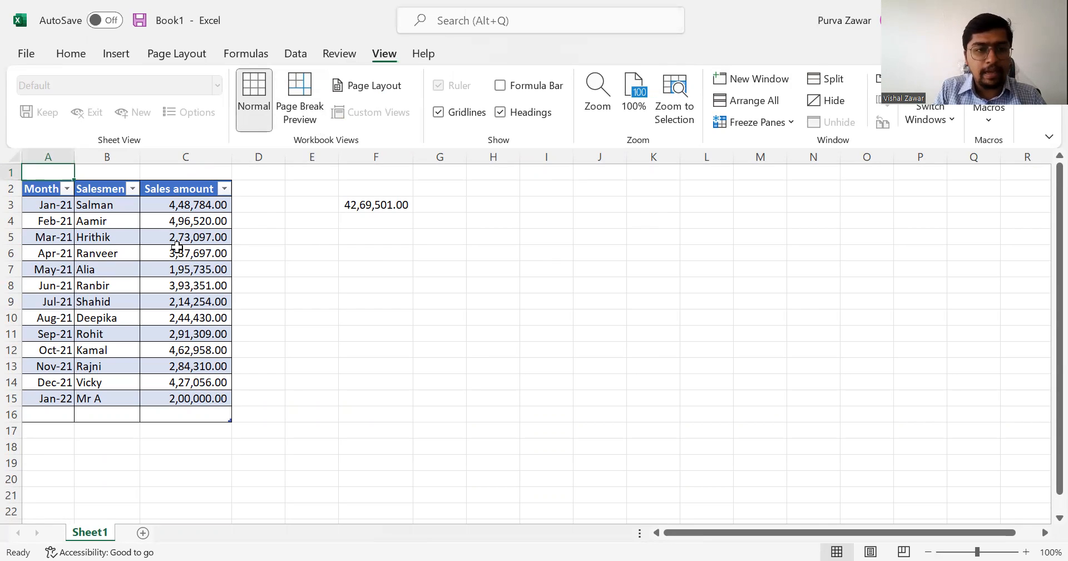
# View the table design options with table cell B6 selected, and select cell F7 outside the table.
pyautogui.click(108, 253)
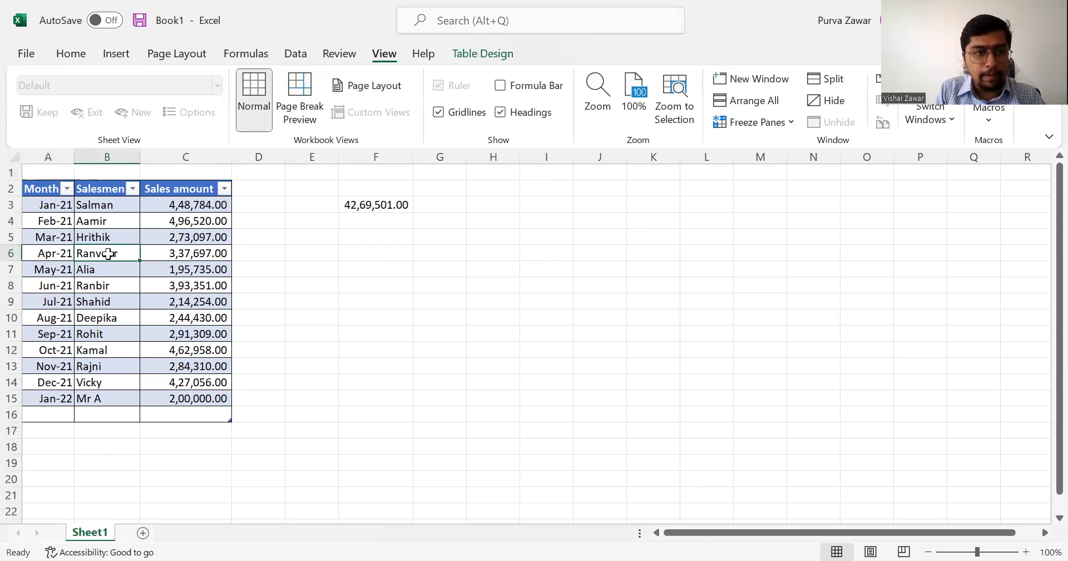
pyautogui.click(499, 55)
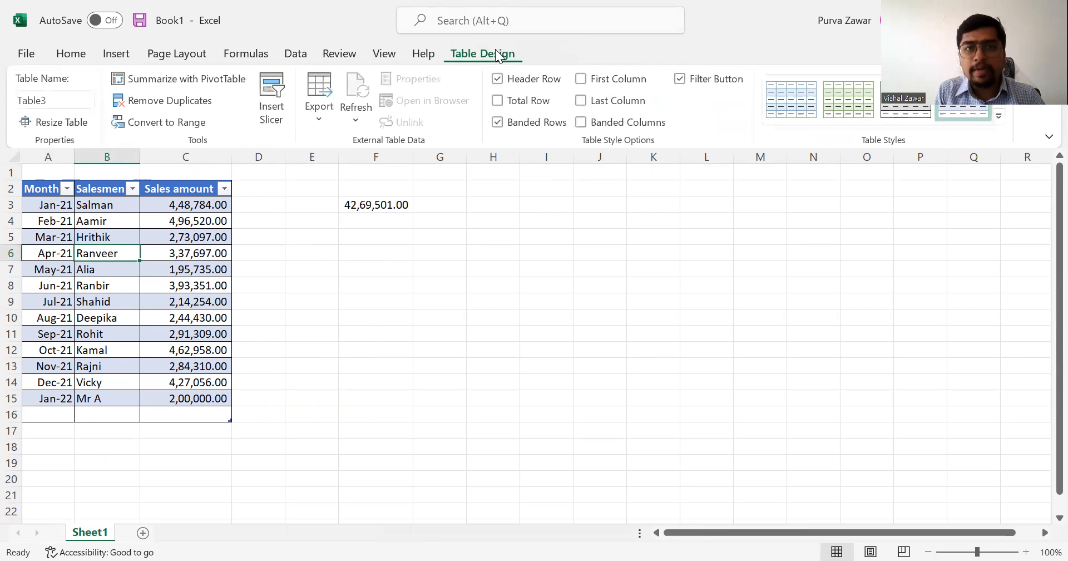
pyautogui.click(406, 267)
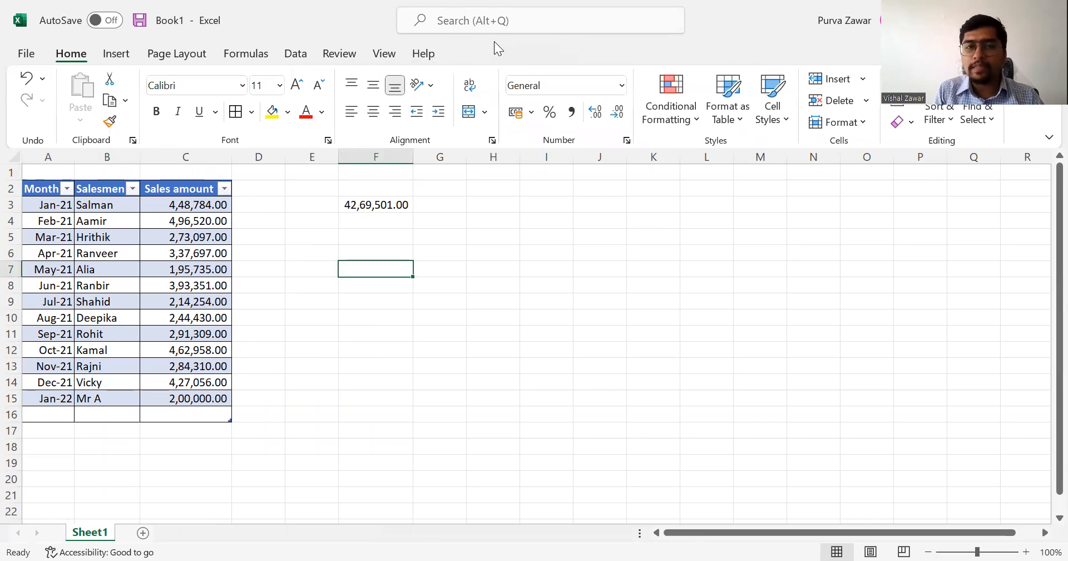
# Try to rename the sales table as "Sales data".
pyautogui.click(92, 251)
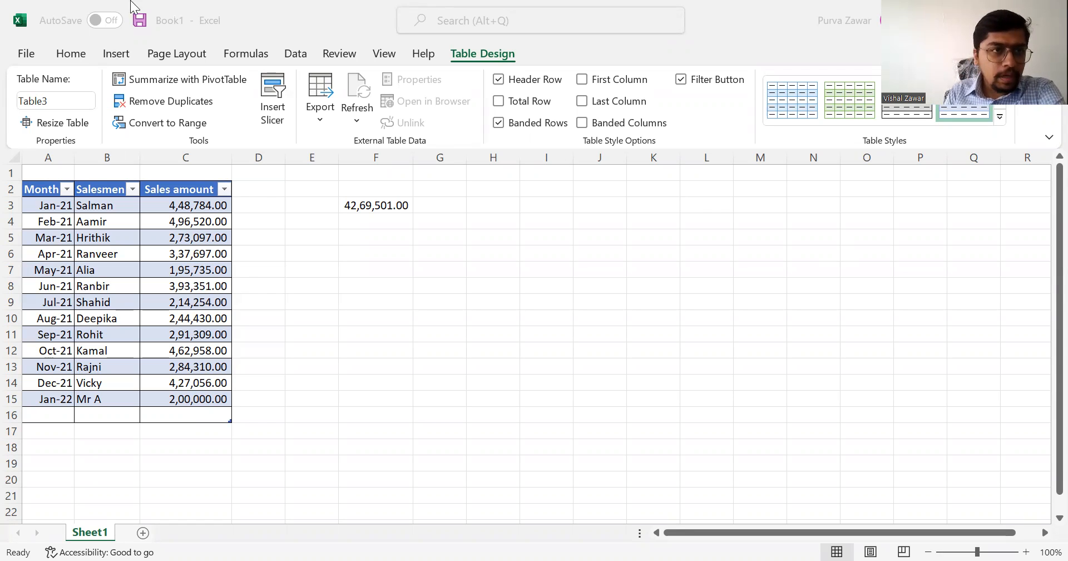
pyautogui.click(56, 102)
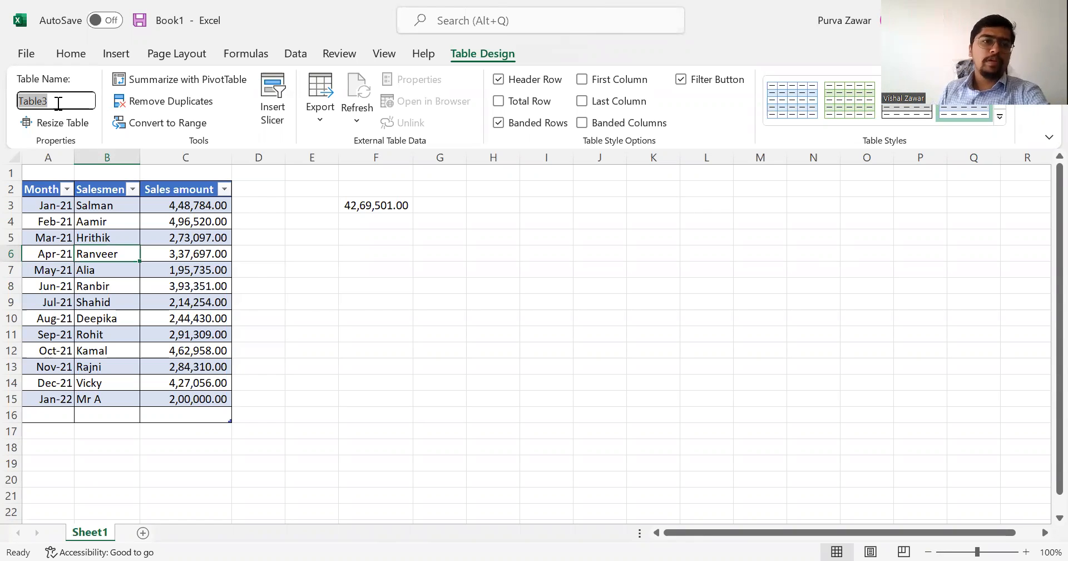
pyautogui.click(58, 104)
pyautogui.write('Sal')
pyautogui.press('BackSpace')
pyautogui.press('BackSpace')
pyautogui.press('BackSpace')
pyautogui.press('BackSpace')
pyautogui.press('BackSpace')
pyautogui.press('BackSpace')
pyautogui.press('BackSpace')
pyautogui.press('BackSpace')
pyautogui.press('BackSpace')
pyautogui.write('Sales data')
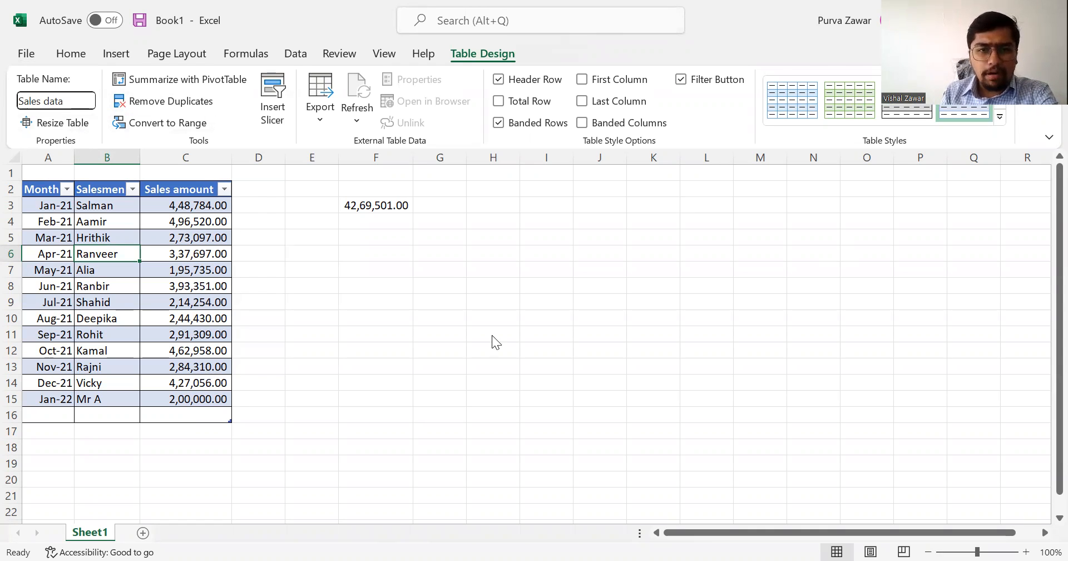
pyautogui.press('Return')
pyautogui.click(537, 357)
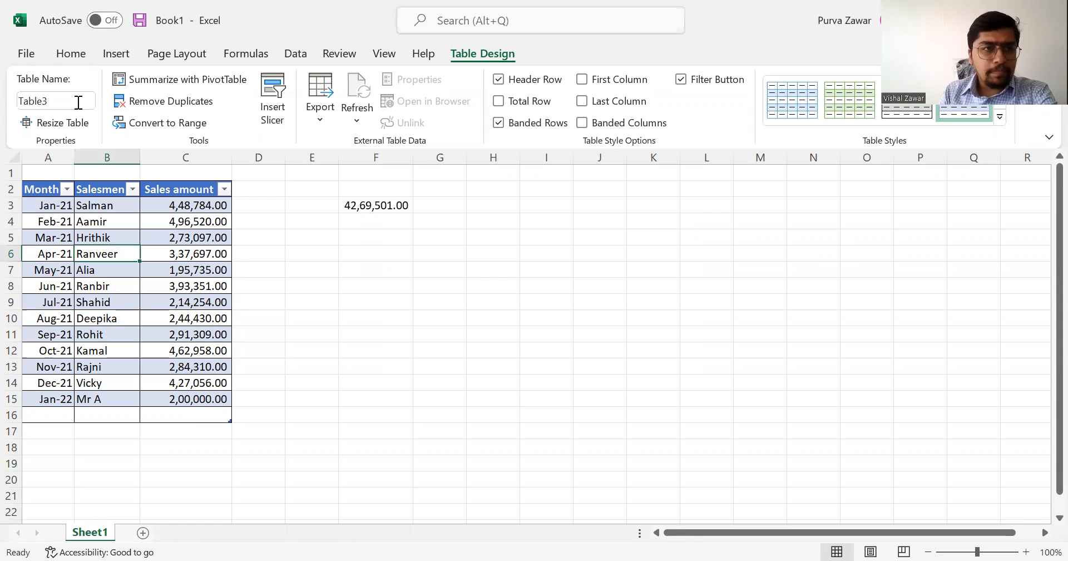
# Rename the sales table as salesdata.
pyautogui.click(78, 100)
pyautogui.write('salesdata')
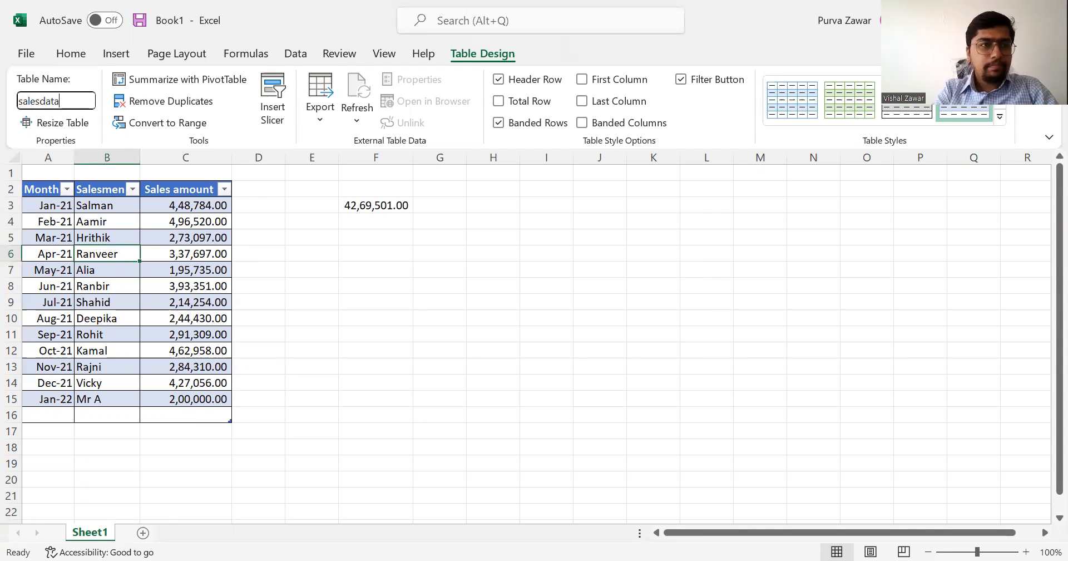
pyautogui.press('Return')
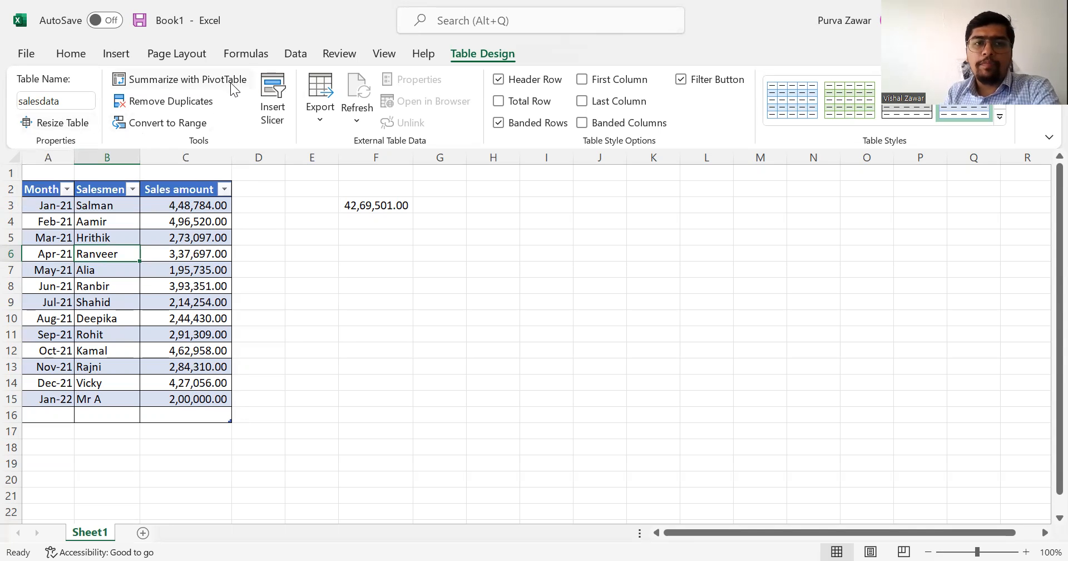
# Run Remove Duplicates on the salesdata table, comparing only the Salesmen column.
pyautogui.click(181, 108)
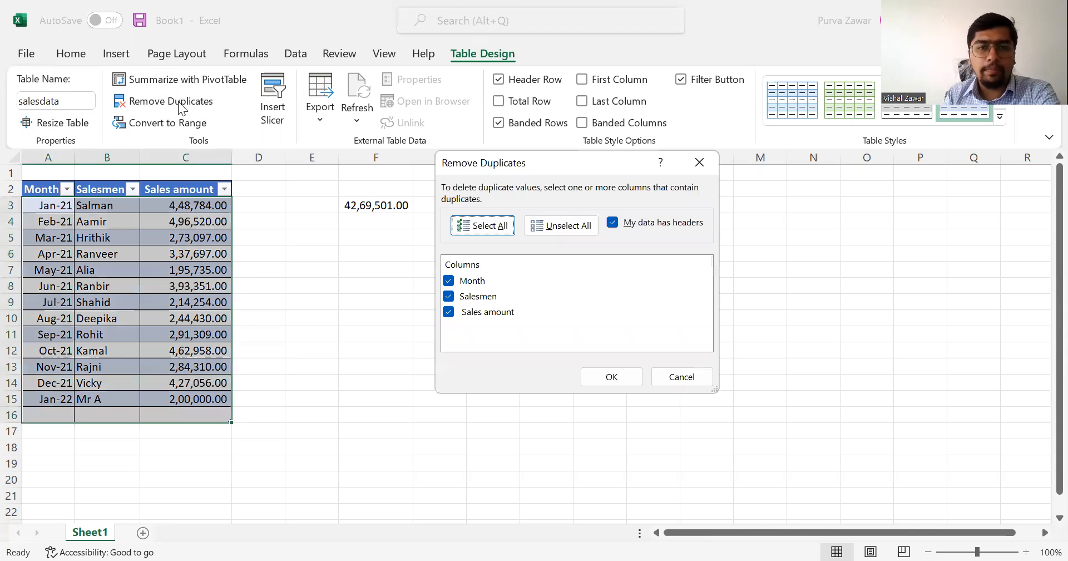
pyautogui.click(450, 282)
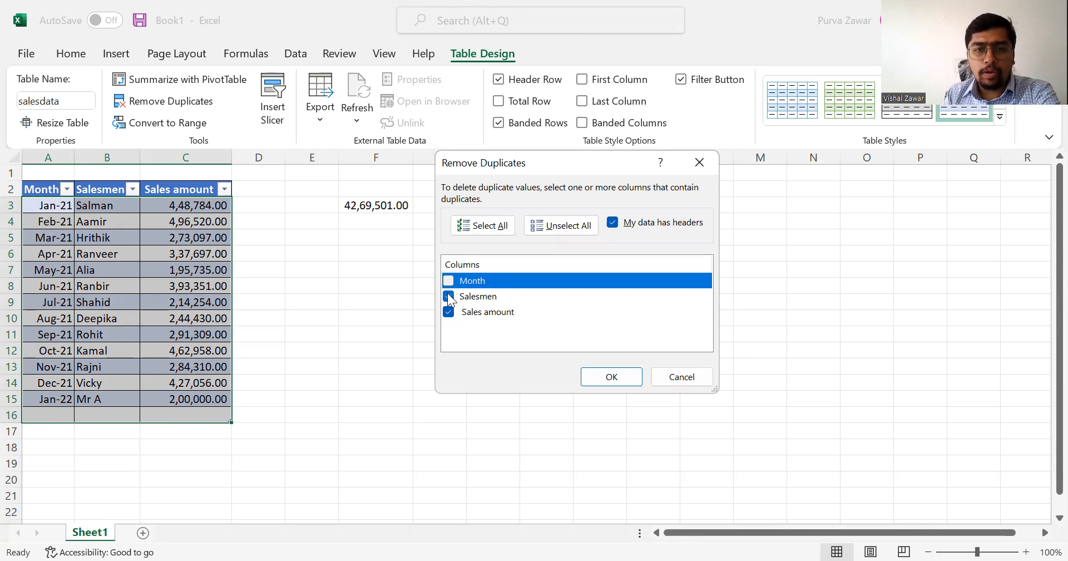
pyautogui.click(448, 296)
pyautogui.click(449, 313)
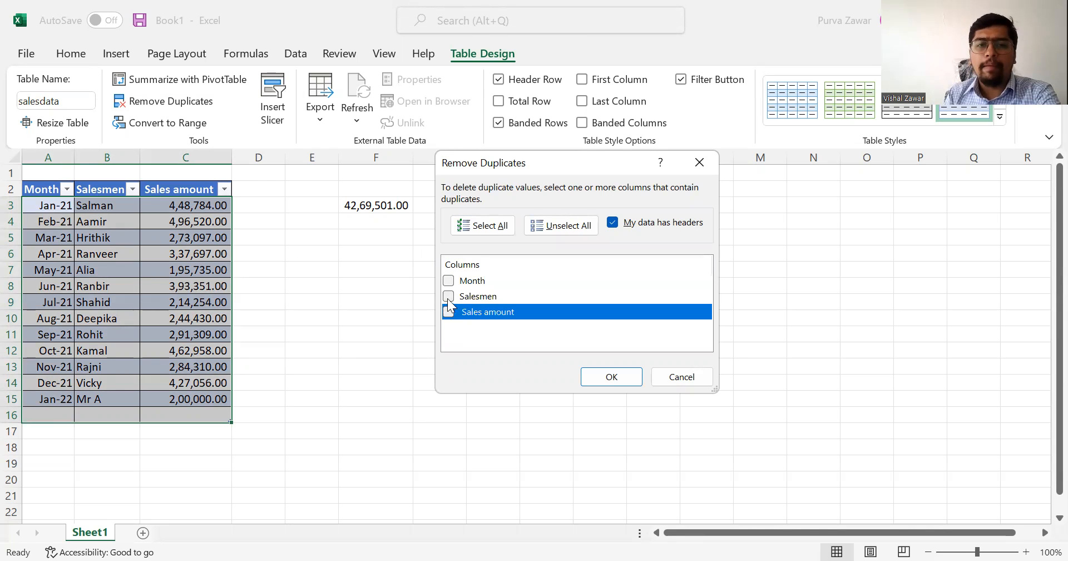
pyautogui.click(447, 295)
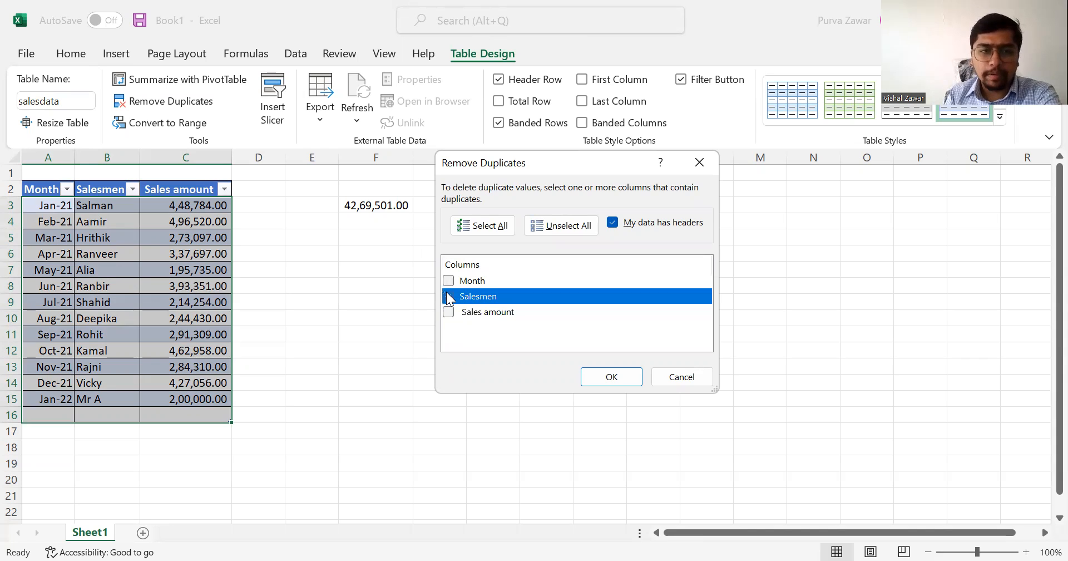
pyautogui.click(620, 383)
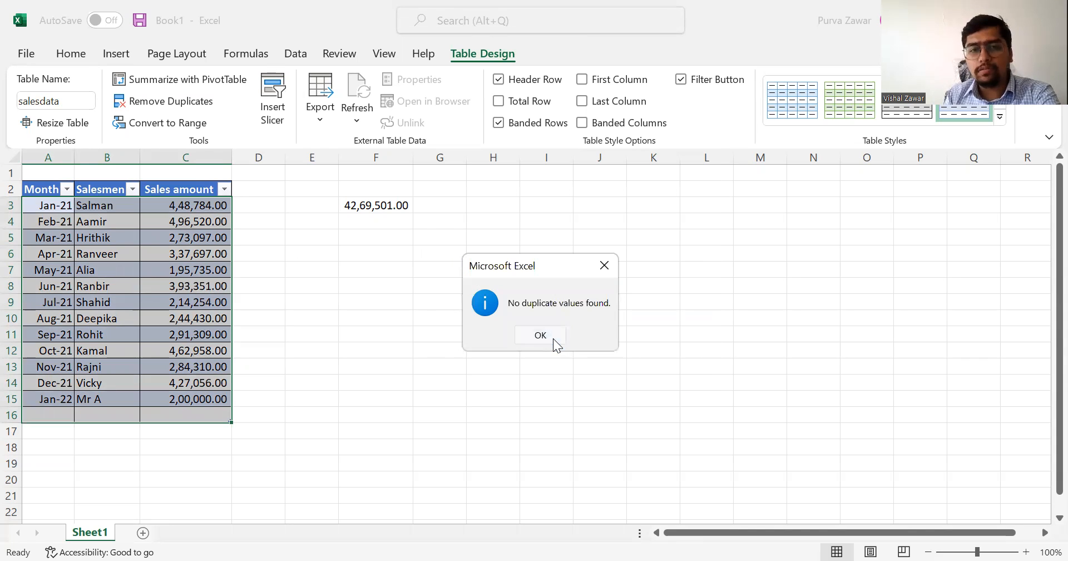
pyautogui.click(553, 336)
# Replace the July 2021 salesman in B9 with the January 2021 salesman's name in lowercase.
pyautogui.click(109, 253)
pyautogui.click(117, 299)
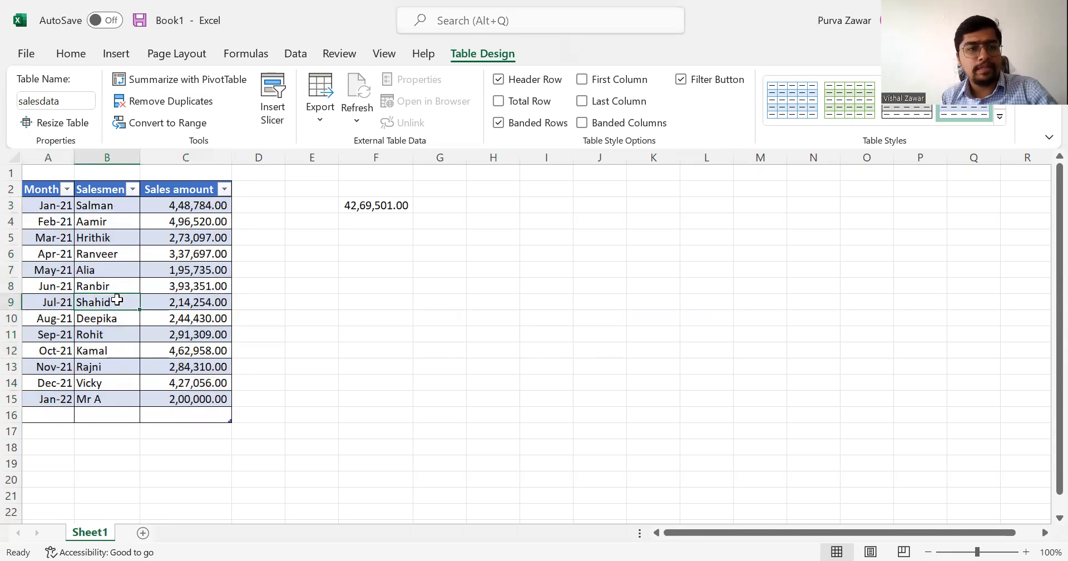
pyautogui.write('salman')
pyautogui.press('Return')
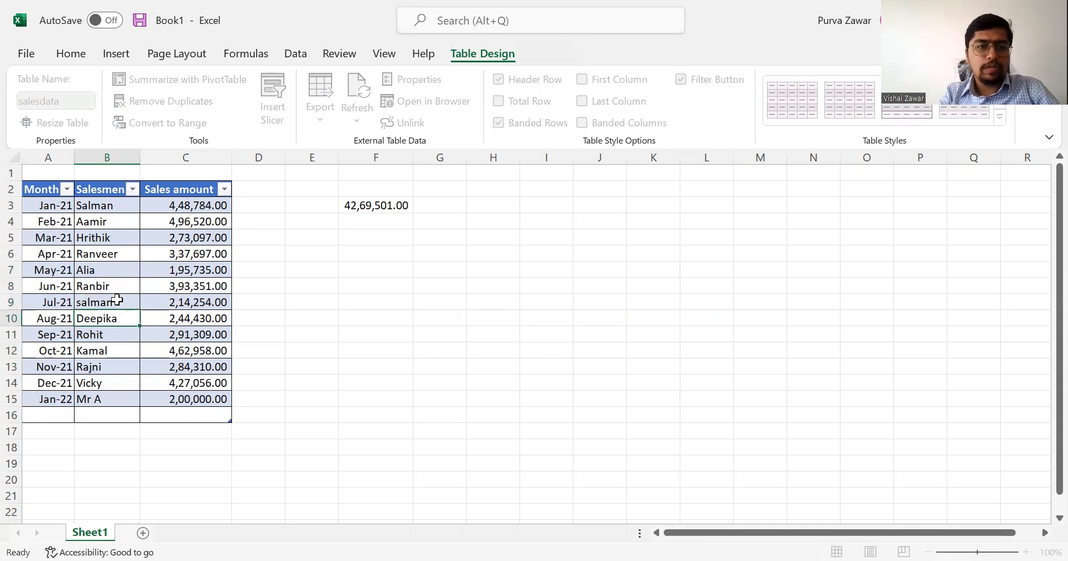
pyautogui.click(117, 299)
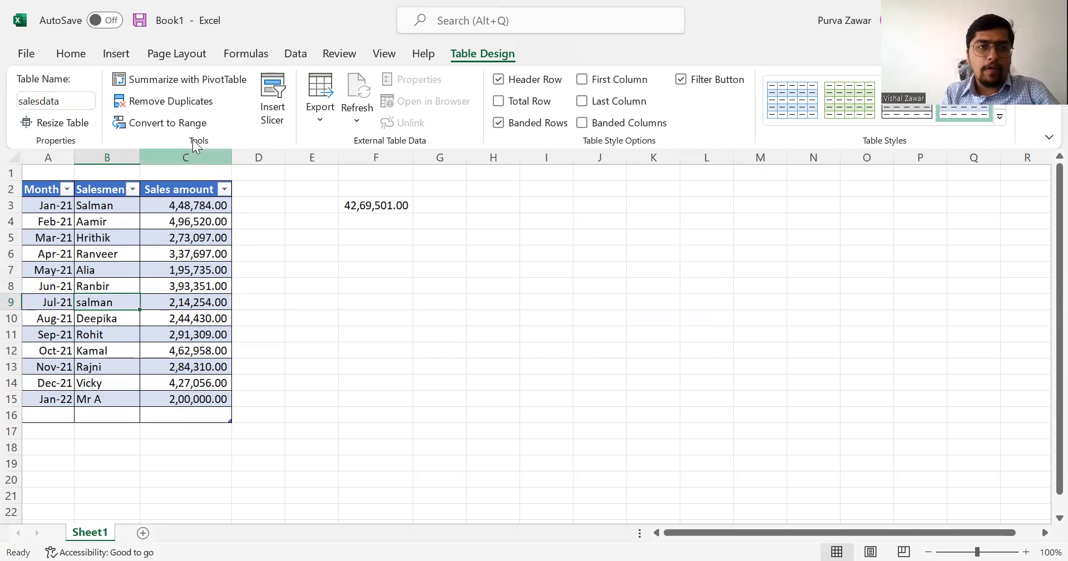
# Remove the row with the repeated salesman, excluding Month and Sales amount from the duplicate comparison.
pyautogui.click(202, 102)
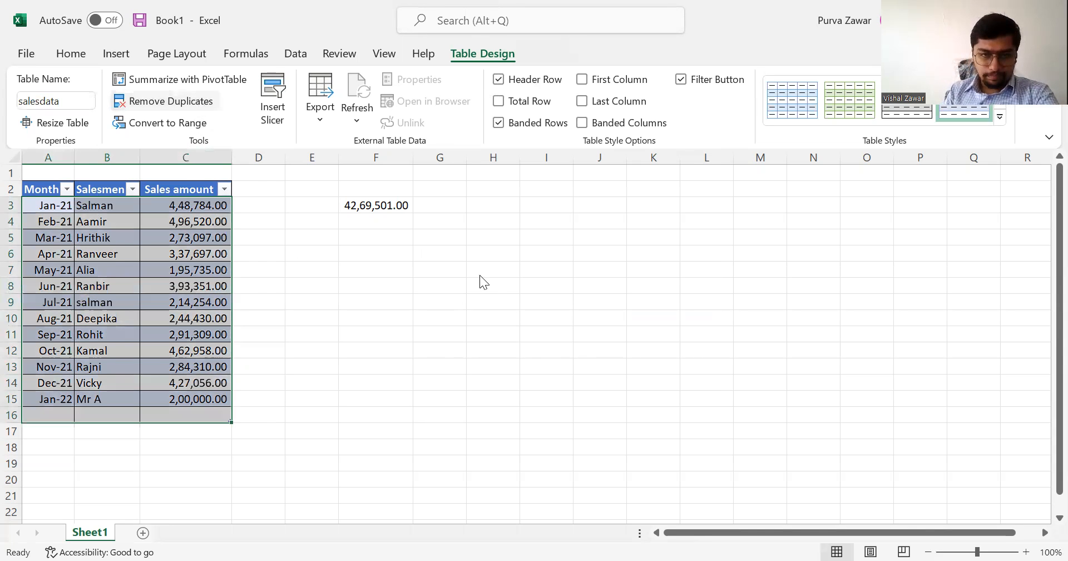
pyautogui.click(466, 311)
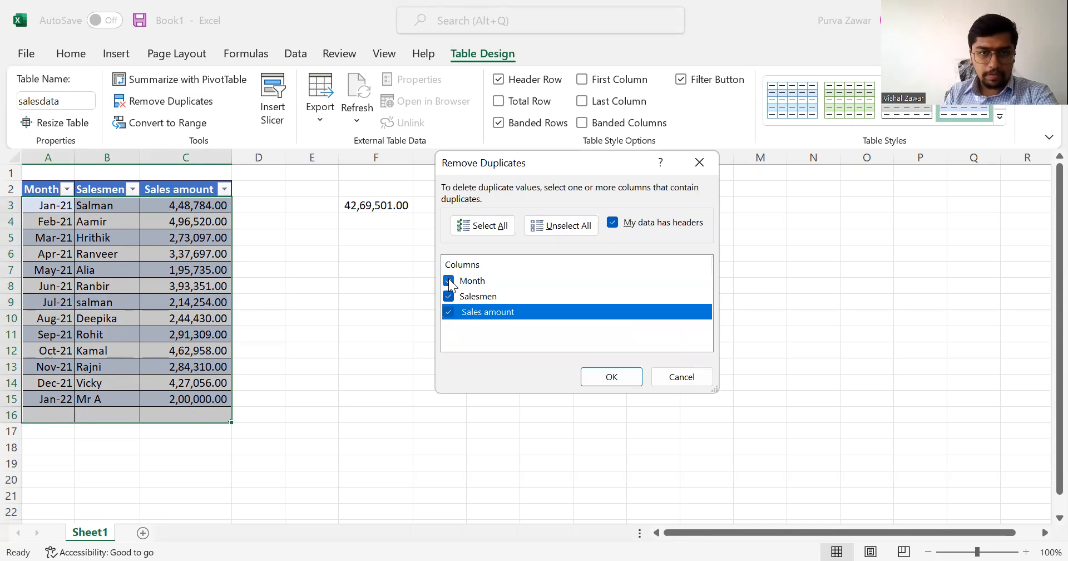
pyautogui.click(448, 280)
pyautogui.click(449, 311)
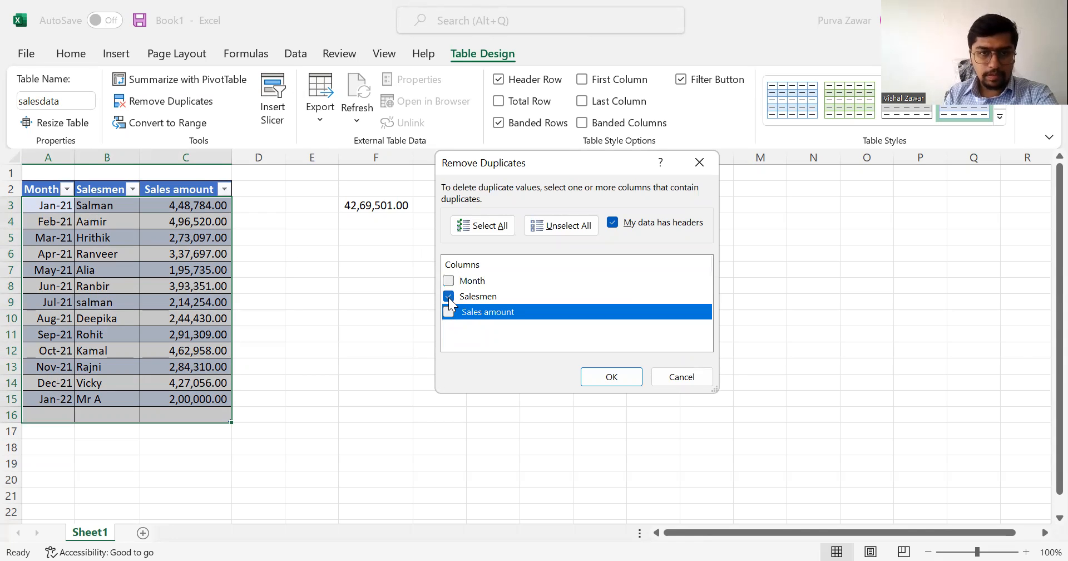
pyautogui.click(624, 381)
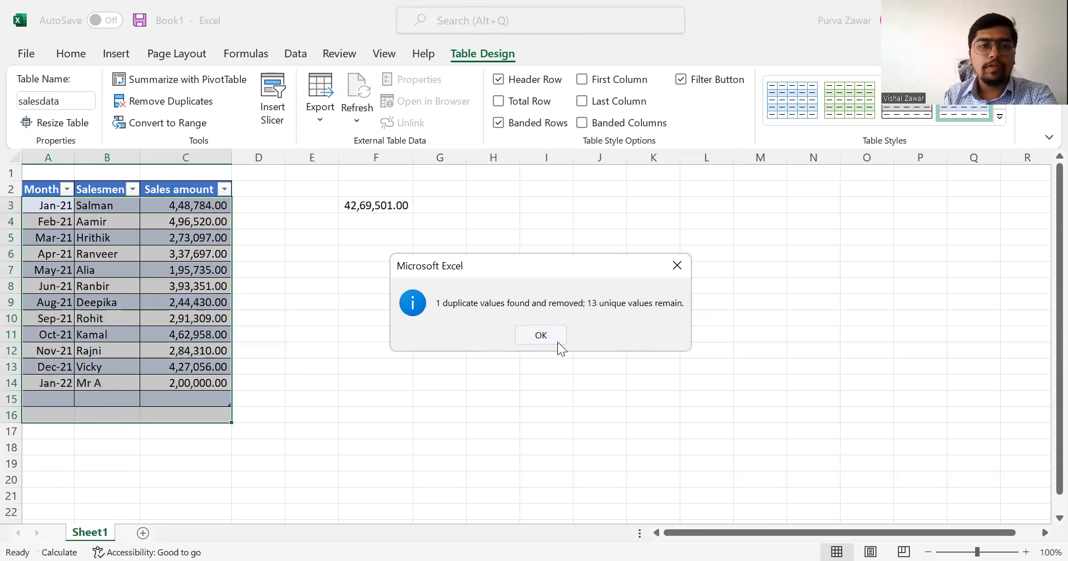
pyautogui.click(559, 344)
pyautogui.click(106, 302)
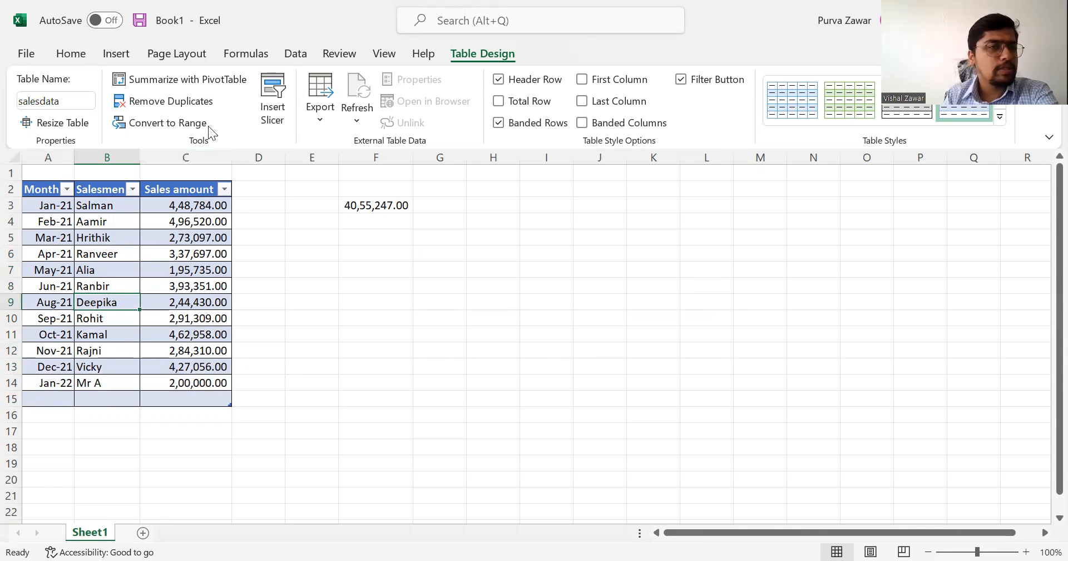
# Convert the salesdata table to a normal range, select a few of its cells, and undo the conversion.
pyautogui.click(122, 251)
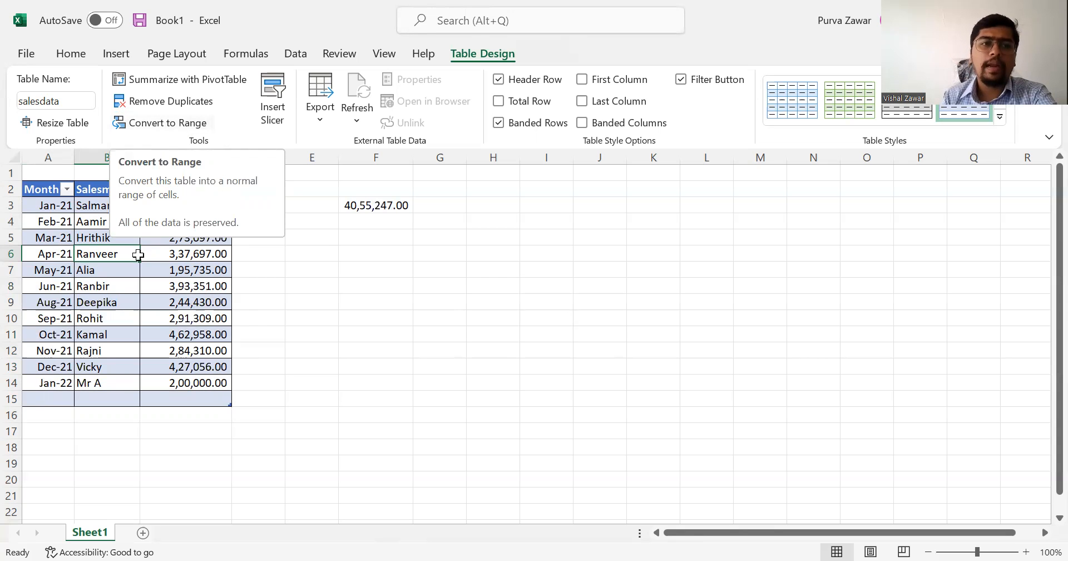
pyautogui.click(190, 126)
pyautogui.click(509, 332)
pyautogui.click(181, 308)
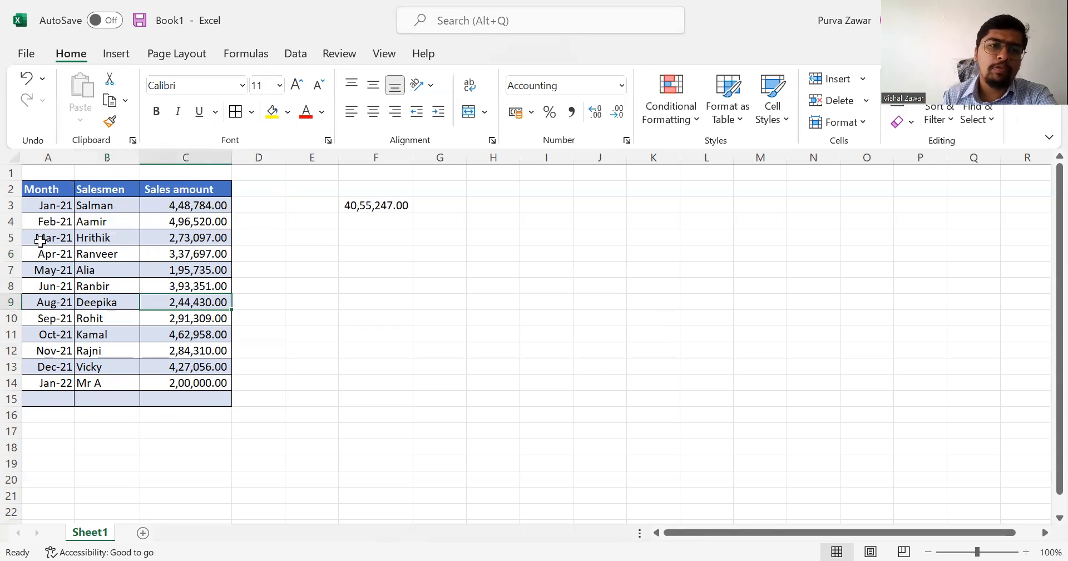
pyautogui.click(126, 282)
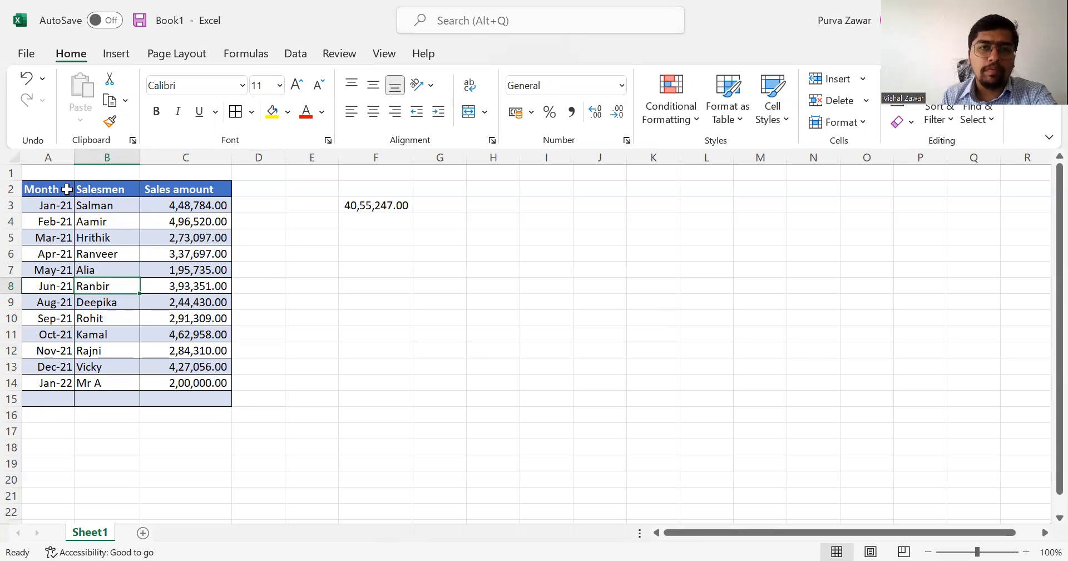
pyautogui.click(67, 189)
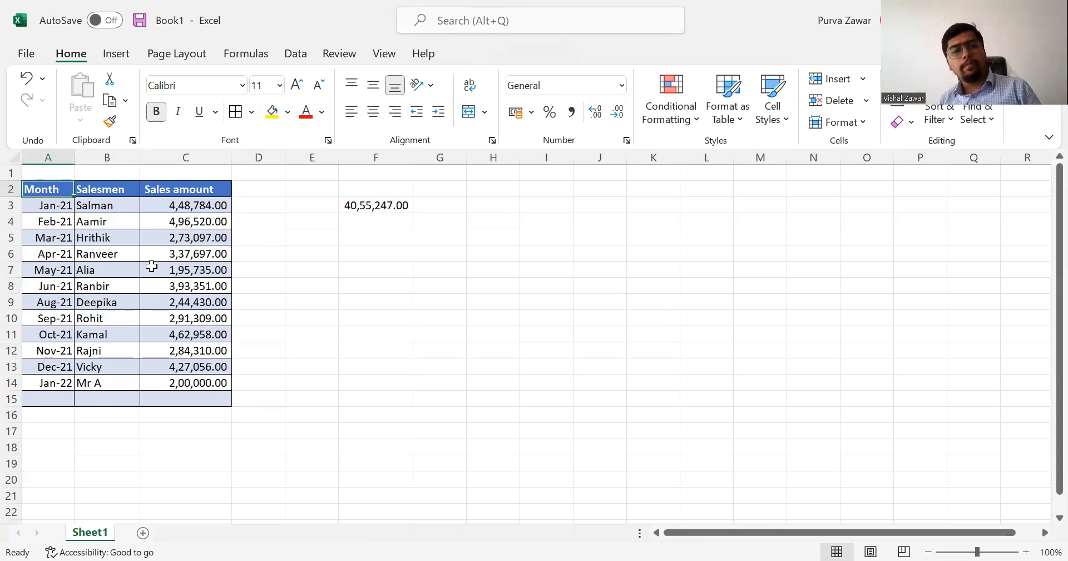
pyautogui.hotkey('ctrl', 'z')
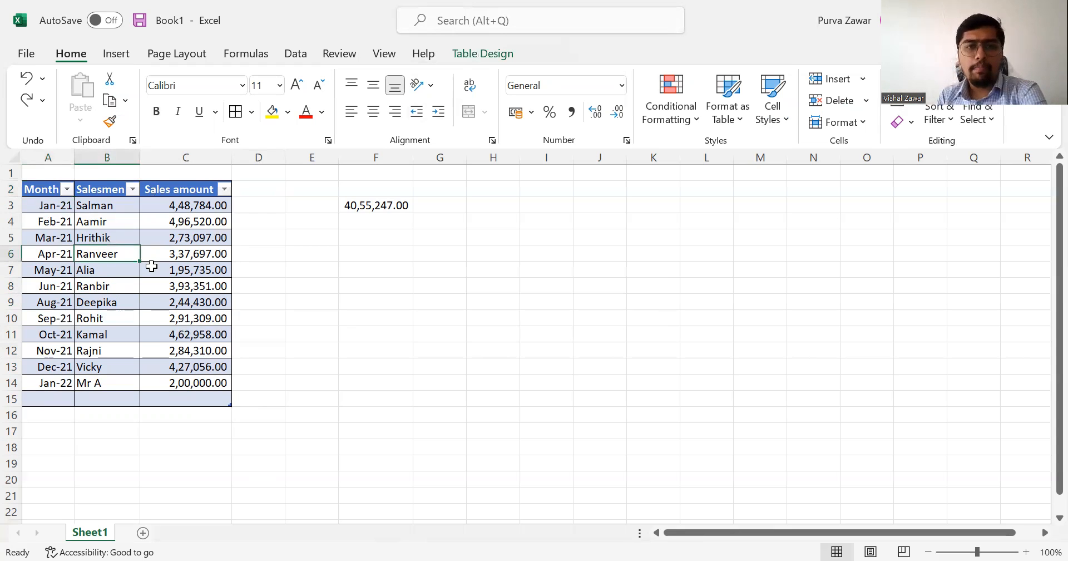
# Turn the table's header row off and back on in the table design options.
pyautogui.click(499, 56)
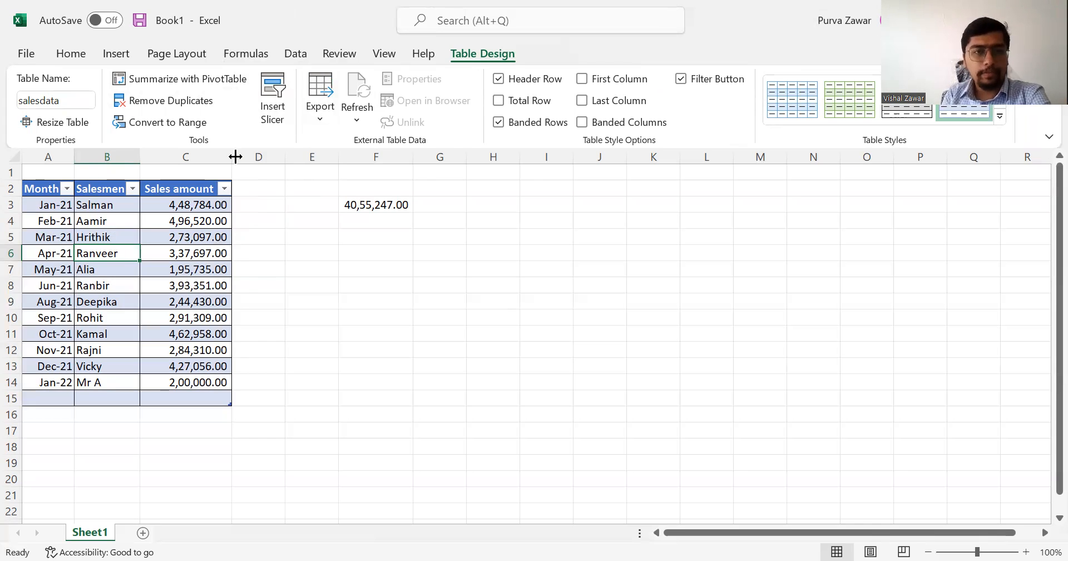
pyautogui.click(325, 118)
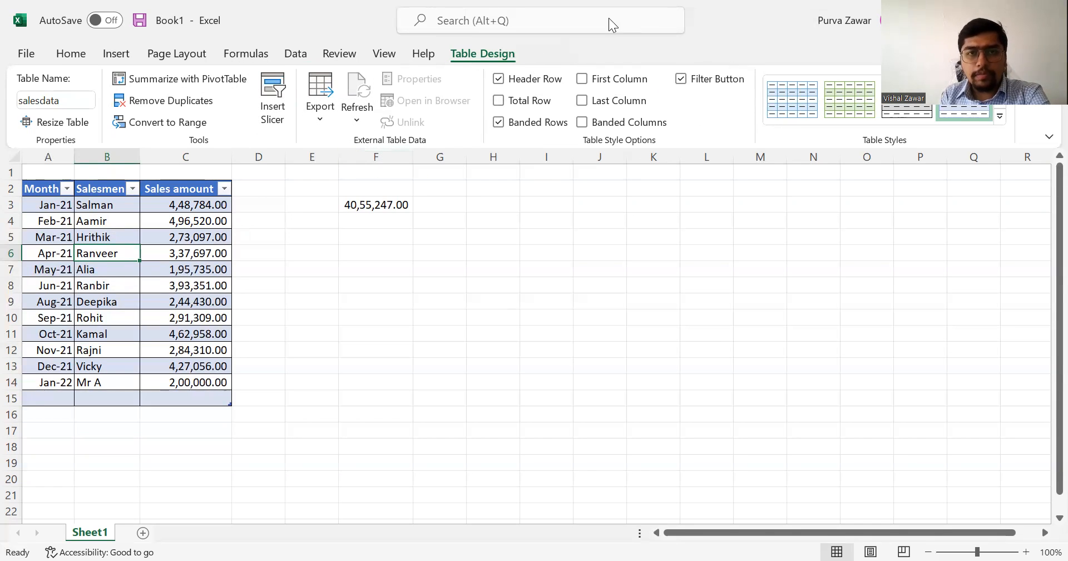
pyautogui.click(499, 79)
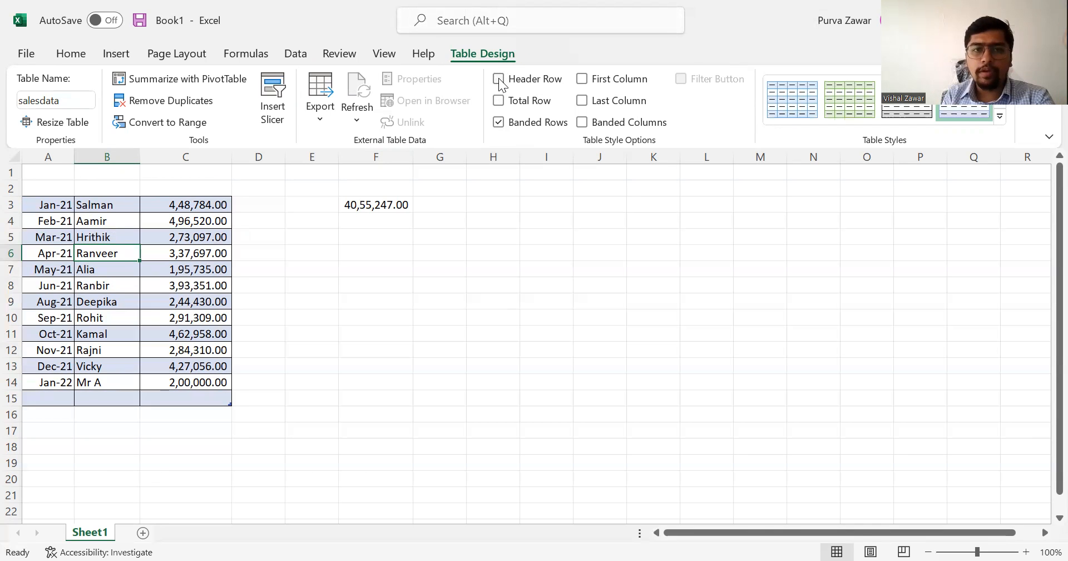
pyautogui.click(499, 80)
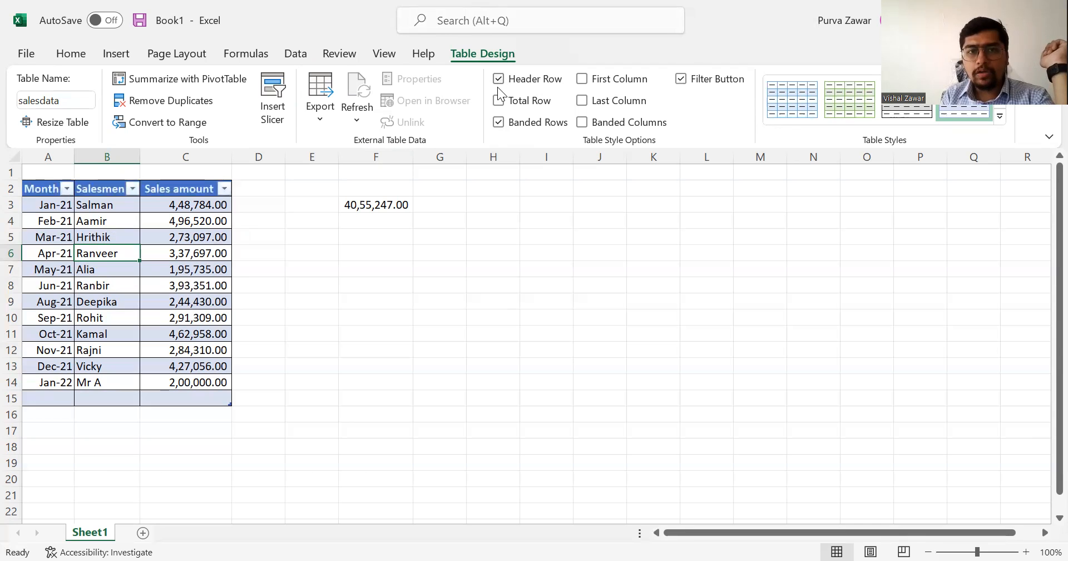
# Add a total row to the table and set its Sales amount calculation to Max.
pyautogui.click(499, 101)
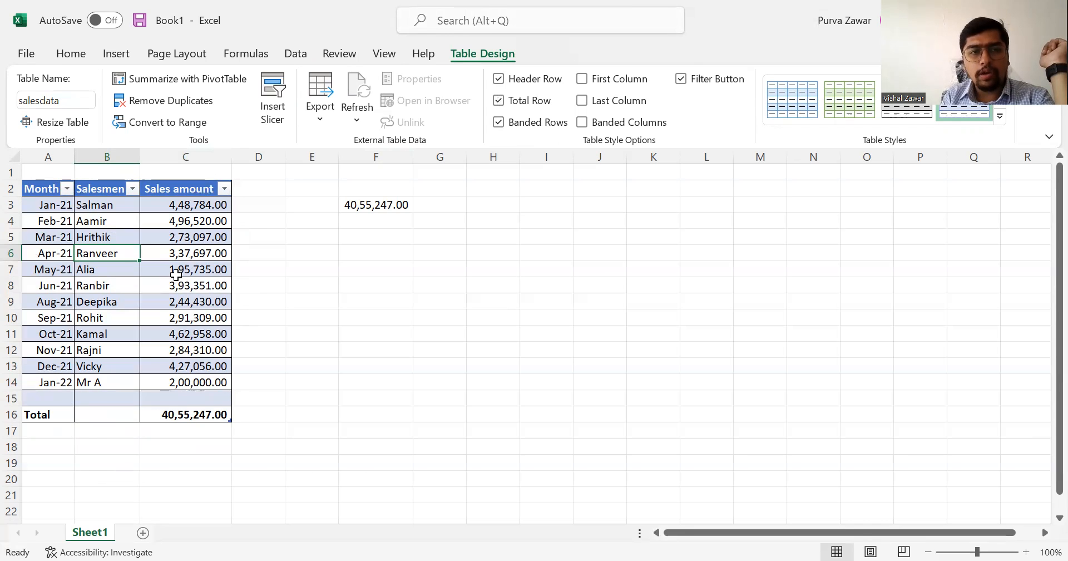
pyautogui.click(190, 413)
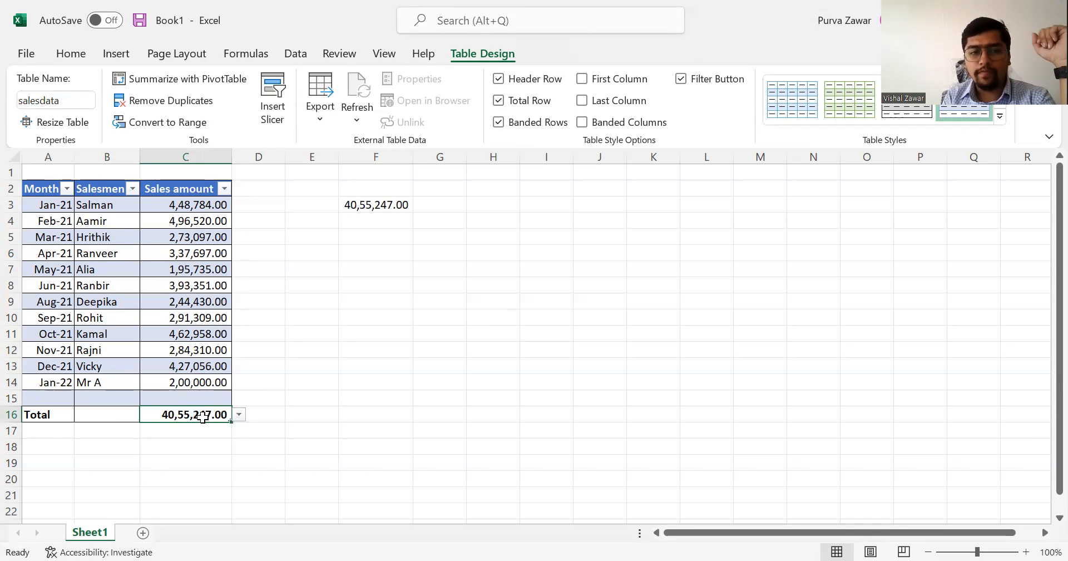
pyautogui.click(240, 415)
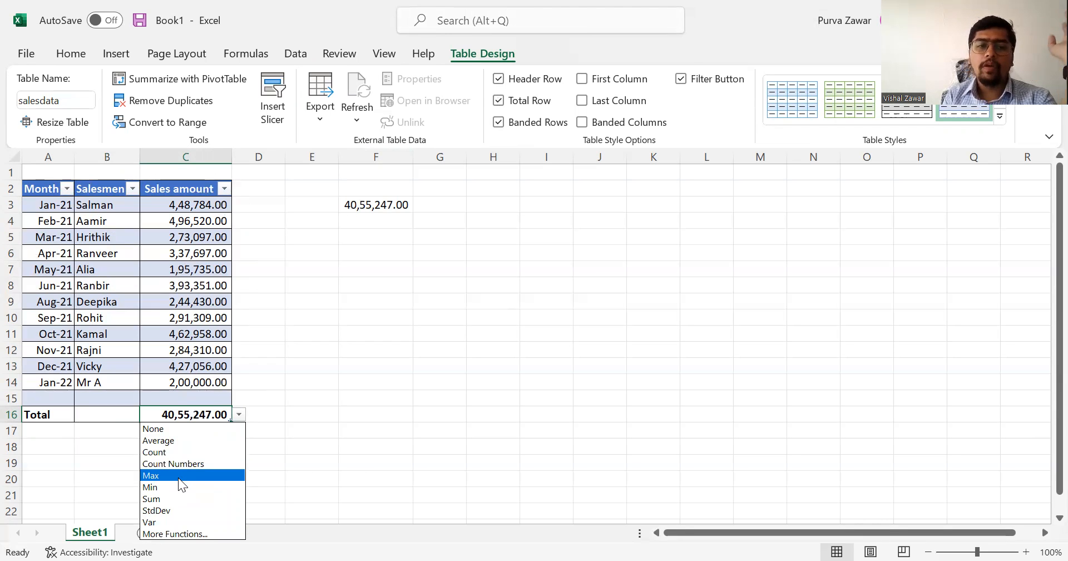
pyautogui.click(178, 476)
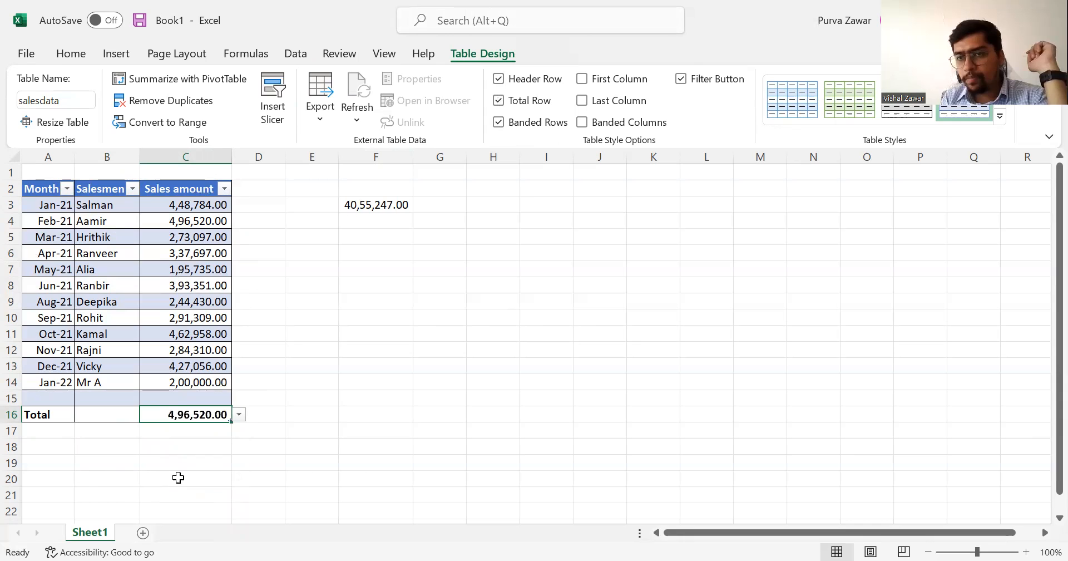
# Turn the table's banded rows off and back on, and enable the special first column formatting.
pyautogui.click(500, 124)
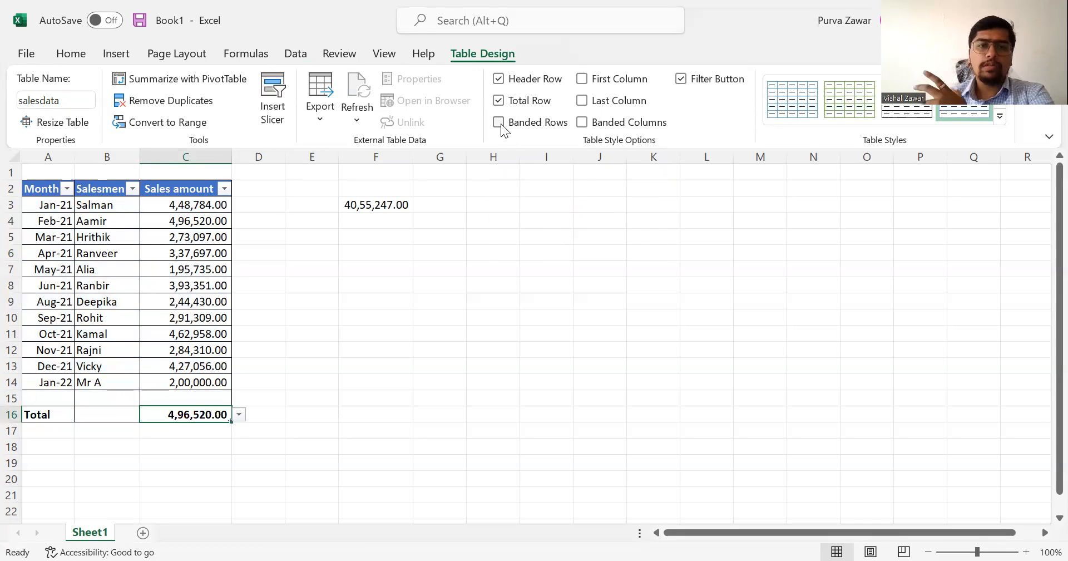
pyautogui.click(501, 123)
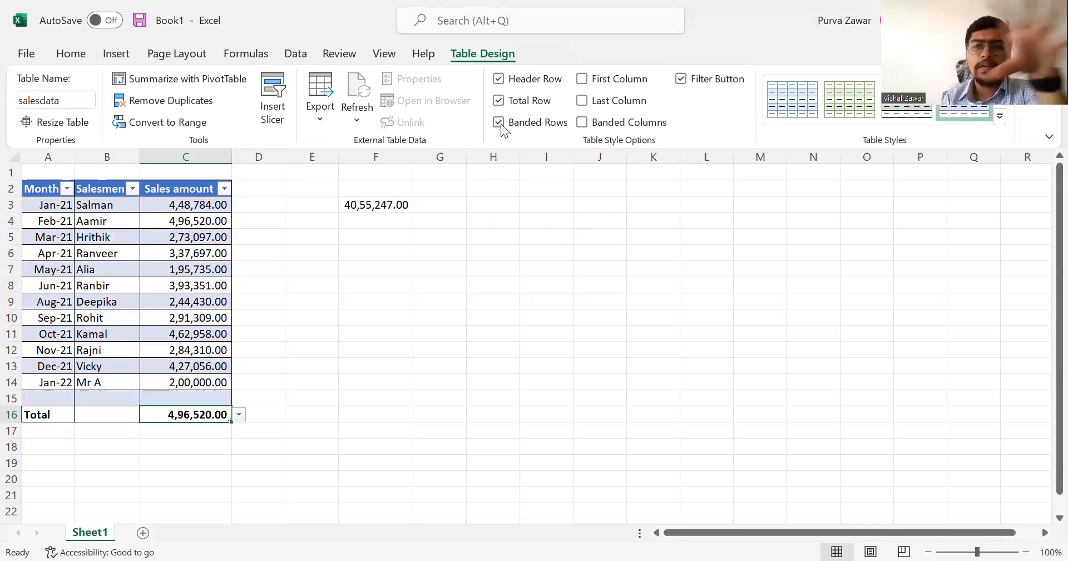
pyautogui.click(602, 83)
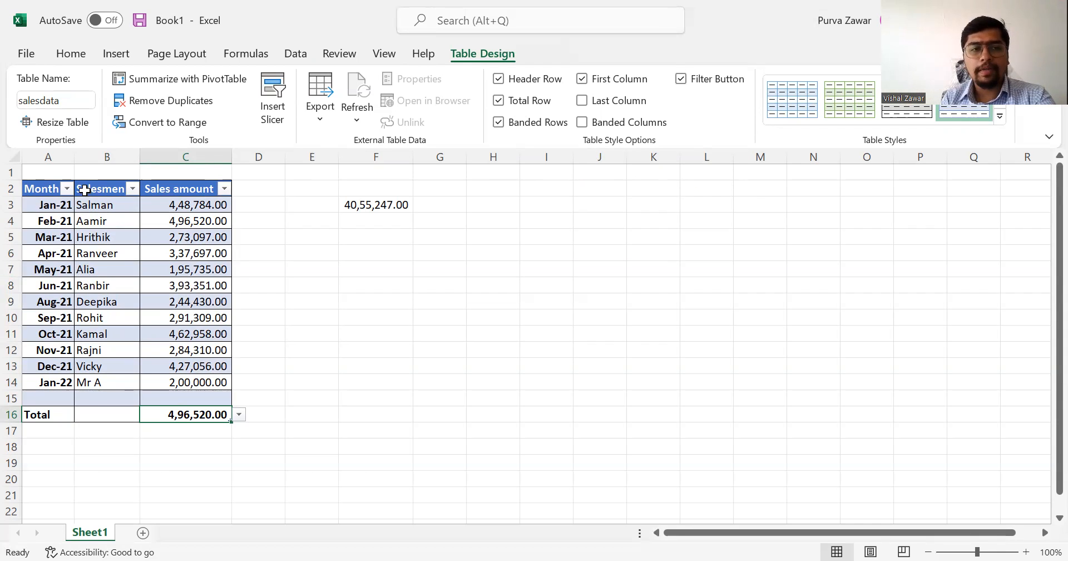
# Turn off the table's special first column formatting, and turn the last column formatting on and back off.
pyautogui.click(584, 78)
pyautogui.click(583, 101)
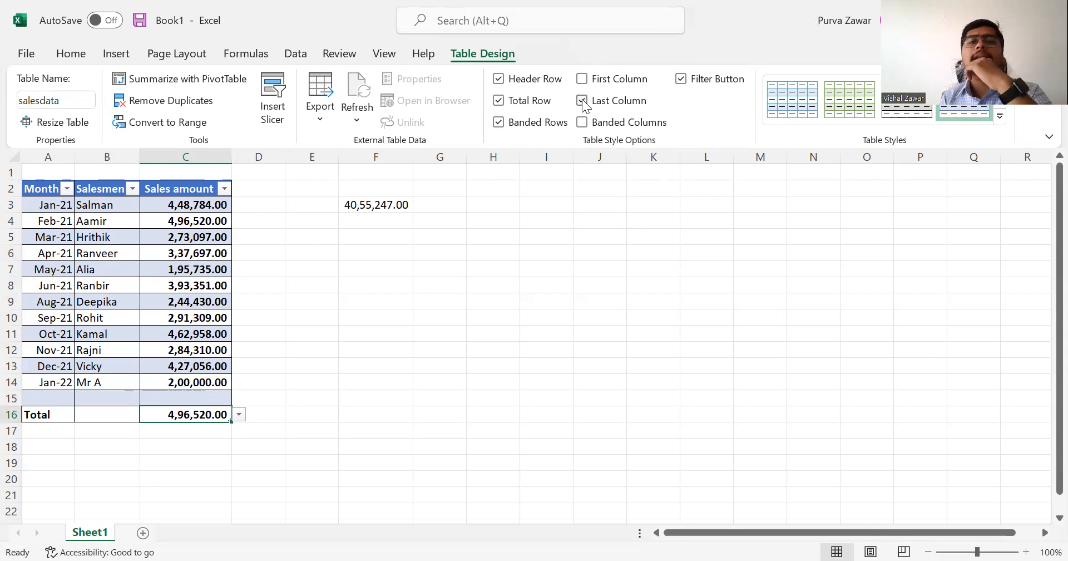
pyautogui.click(583, 101)
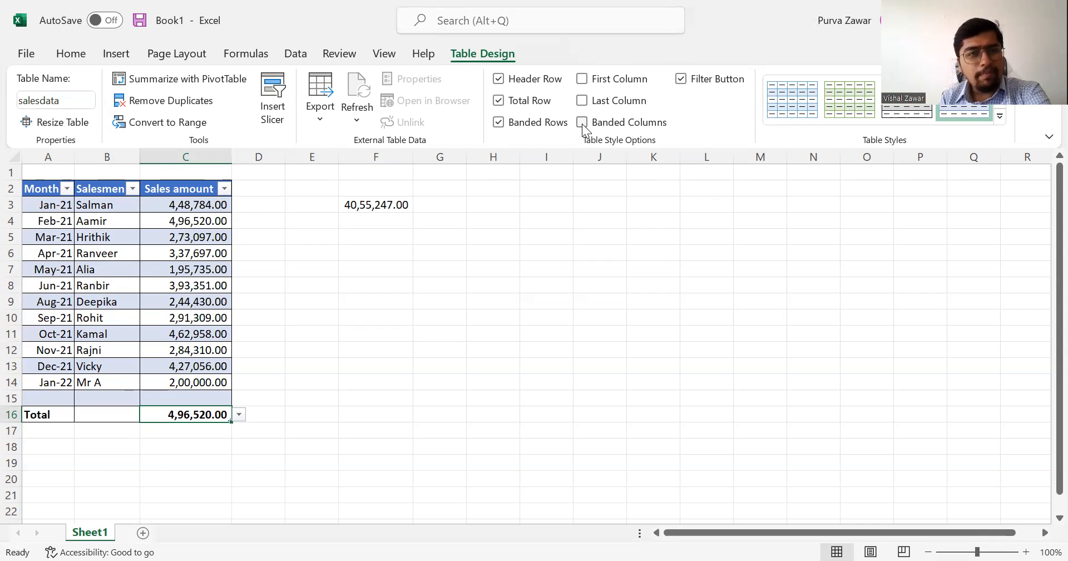
# Turn on the table's banded columns, switch banded rows off and back on, and turn banded columns off again.
pyautogui.click(583, 126)
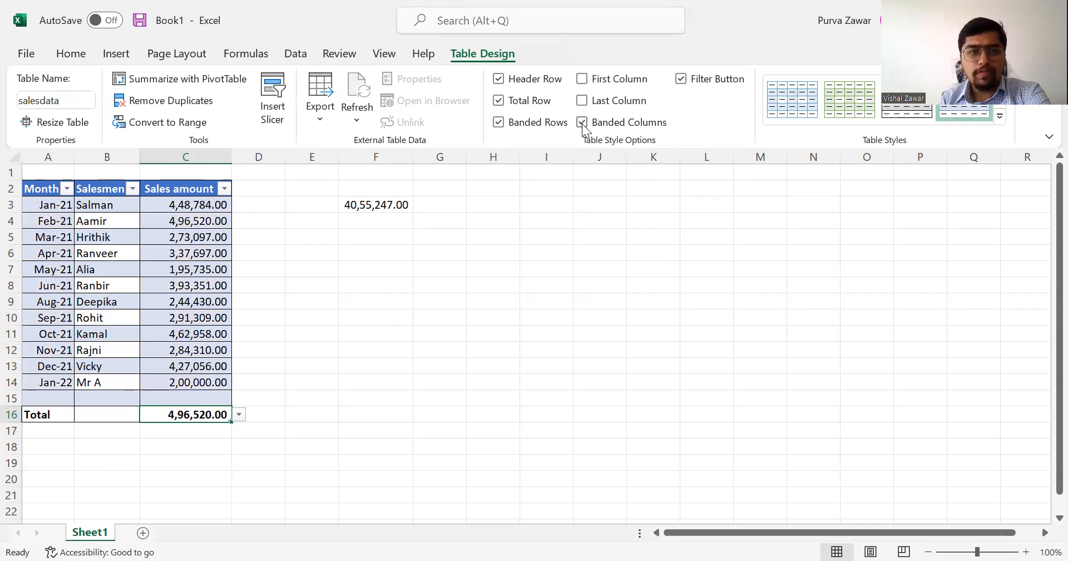
pyautogui.click(528, 128)
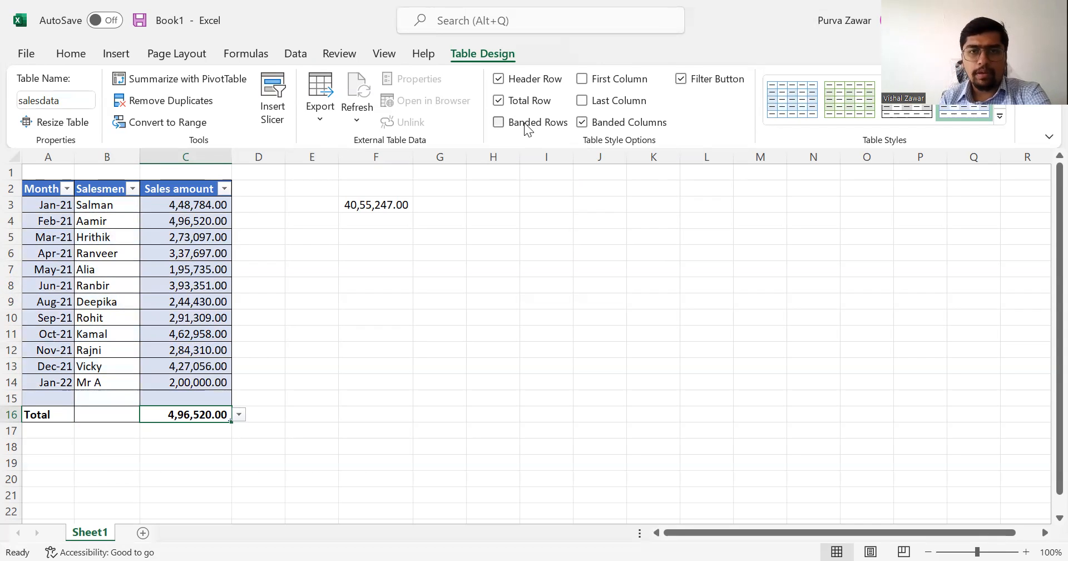
pyautogui.click(553, 127)
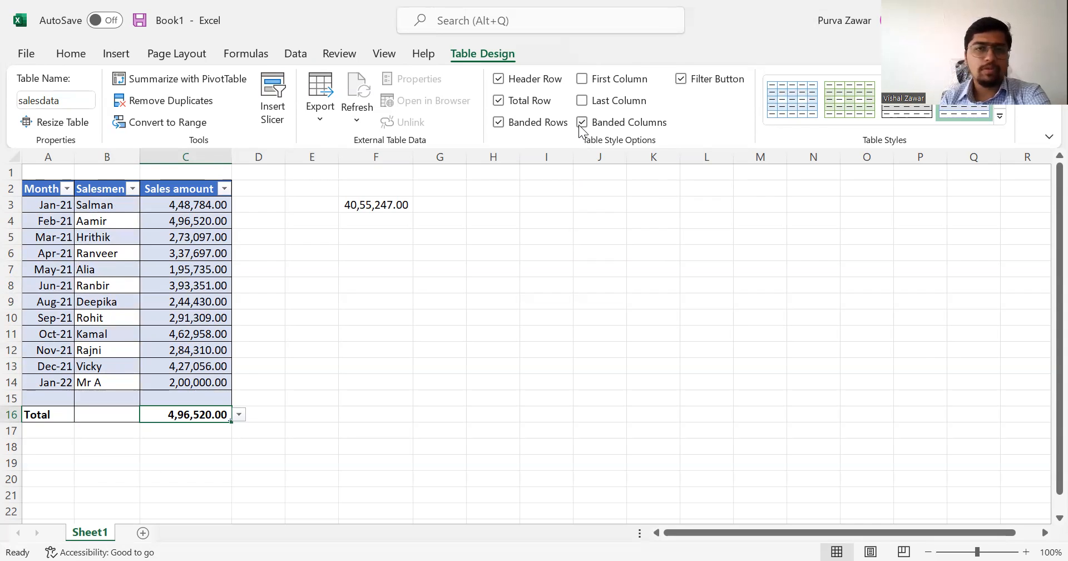
pyautogui.click(579, 124)
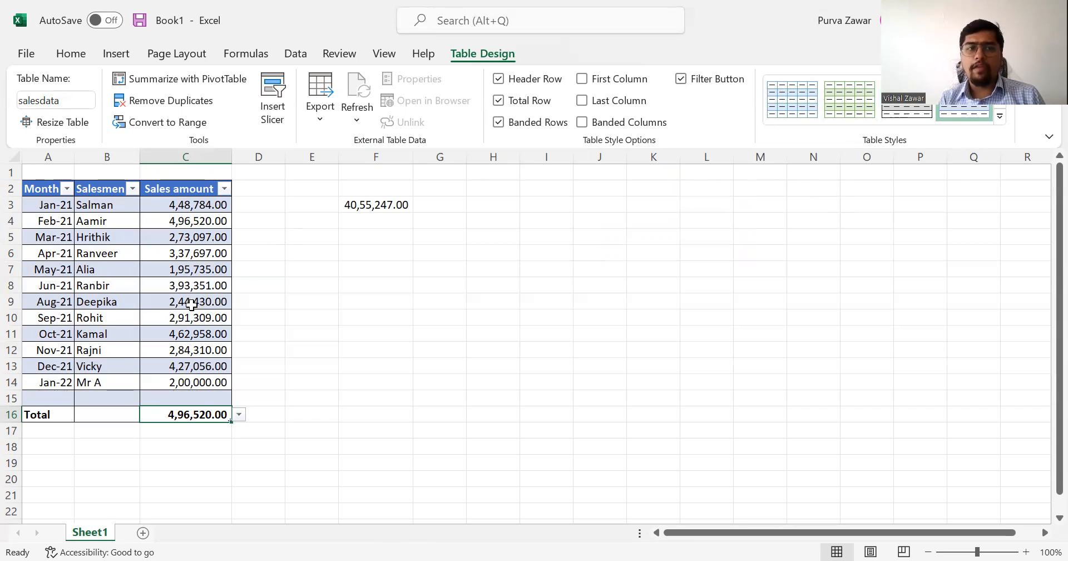
# Preview the medium and dark table styles on the salesdata table without applying one.
pyautogui.click(1001, 116)
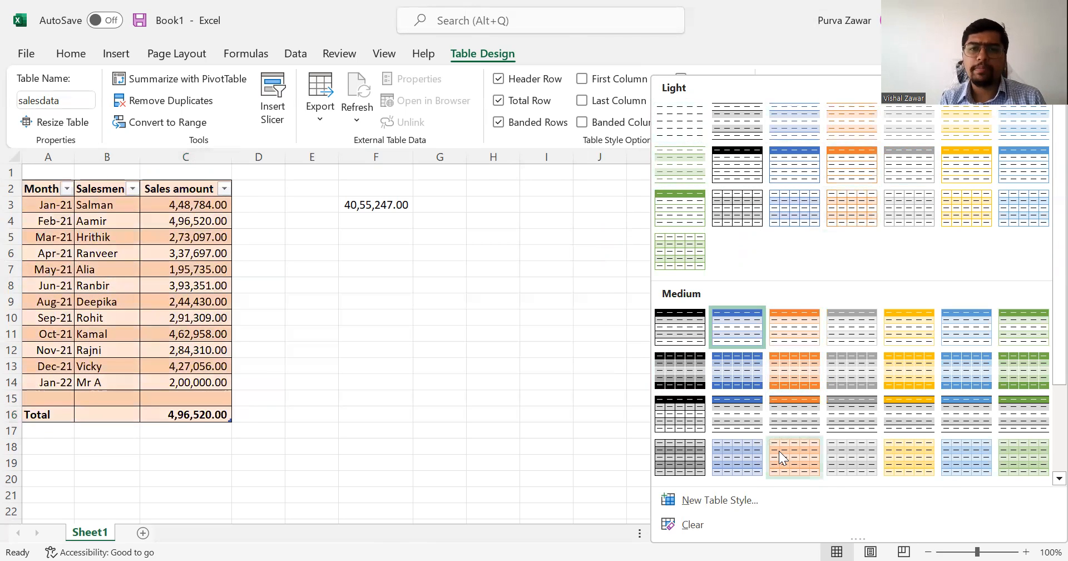
pyautogui.scroll(-3, 780, 456)
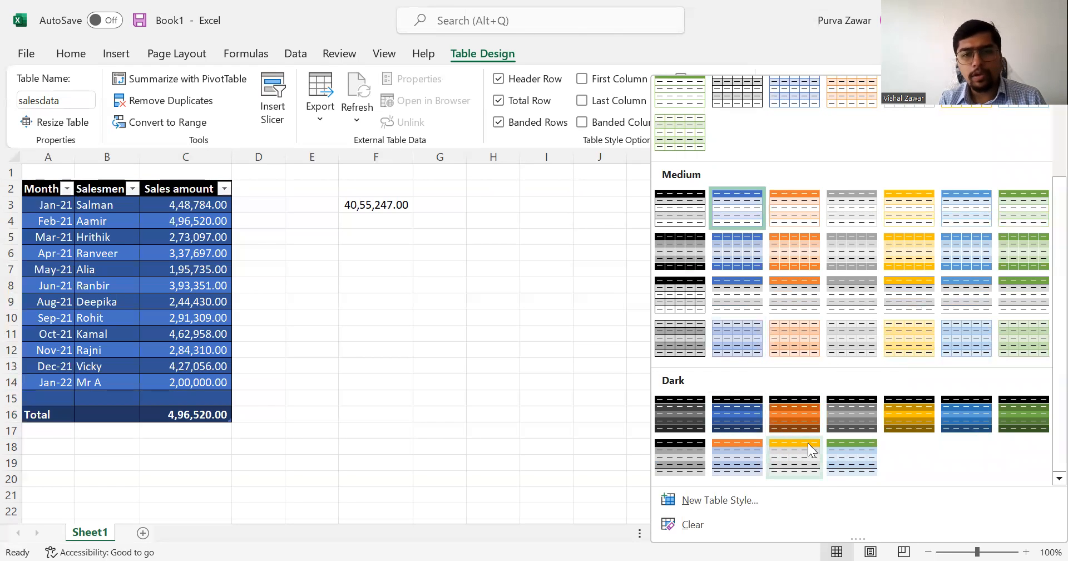
pyautogui.click(438, 315)
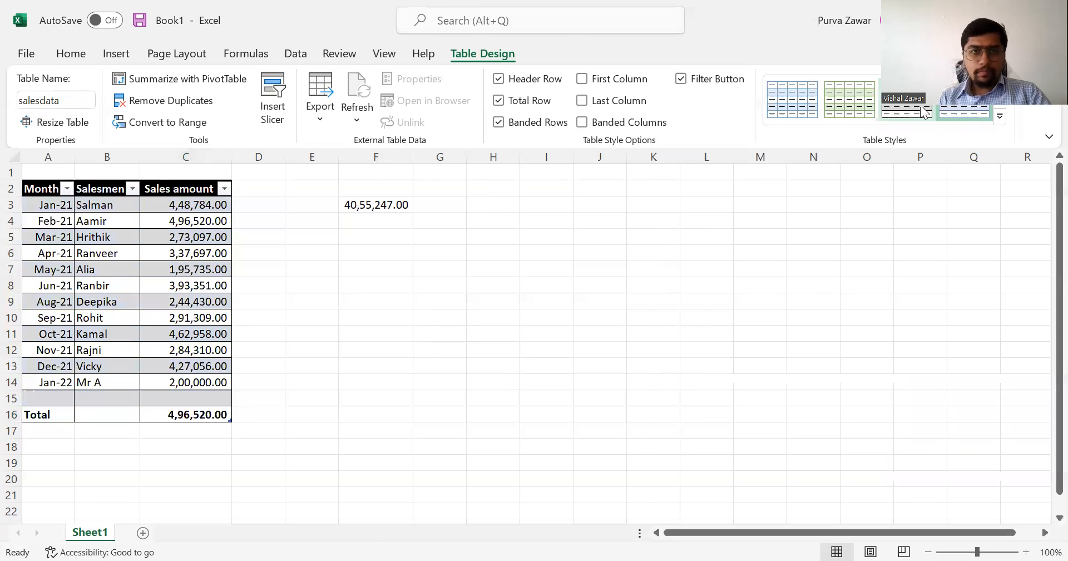